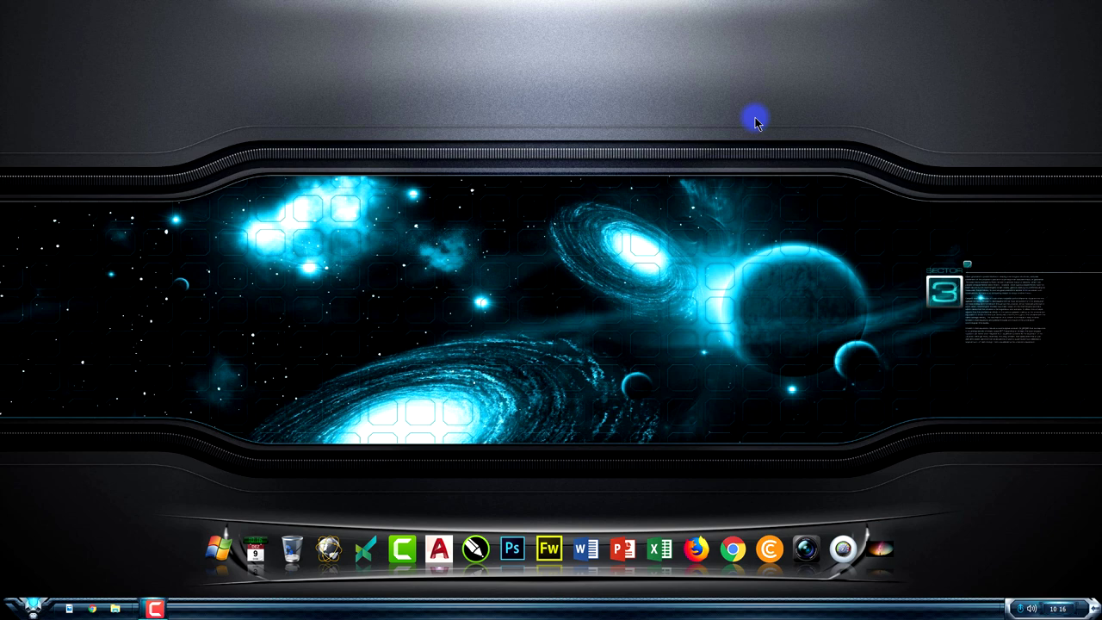
# - Launch Word and create a new blank document (Documento em branco)
pyautogui.click(591, 544)
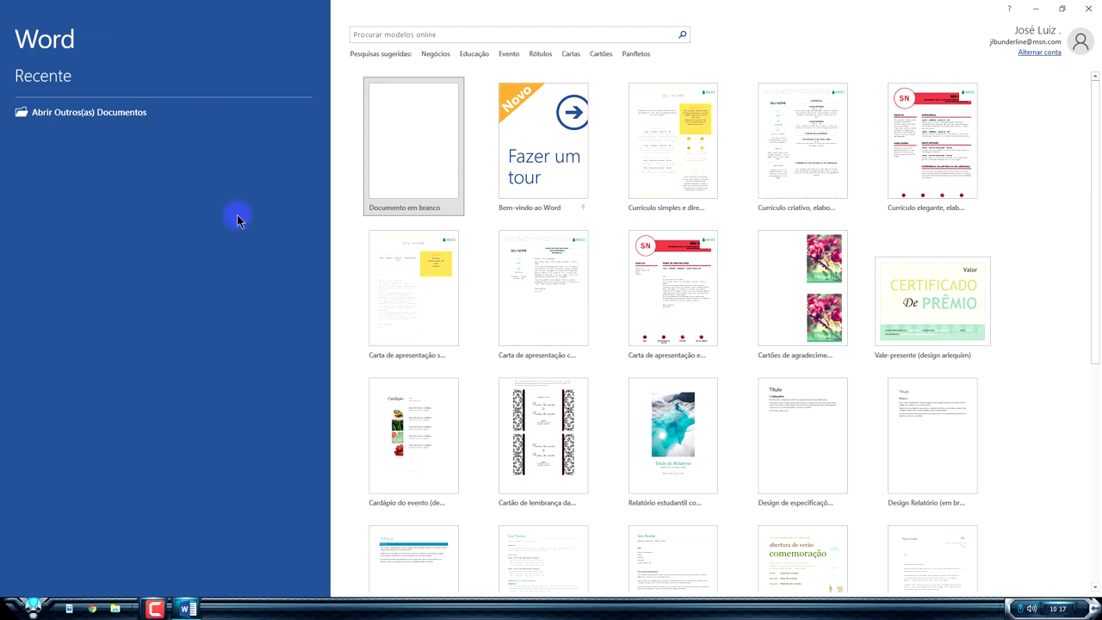
pyautogui.click(401, 114)
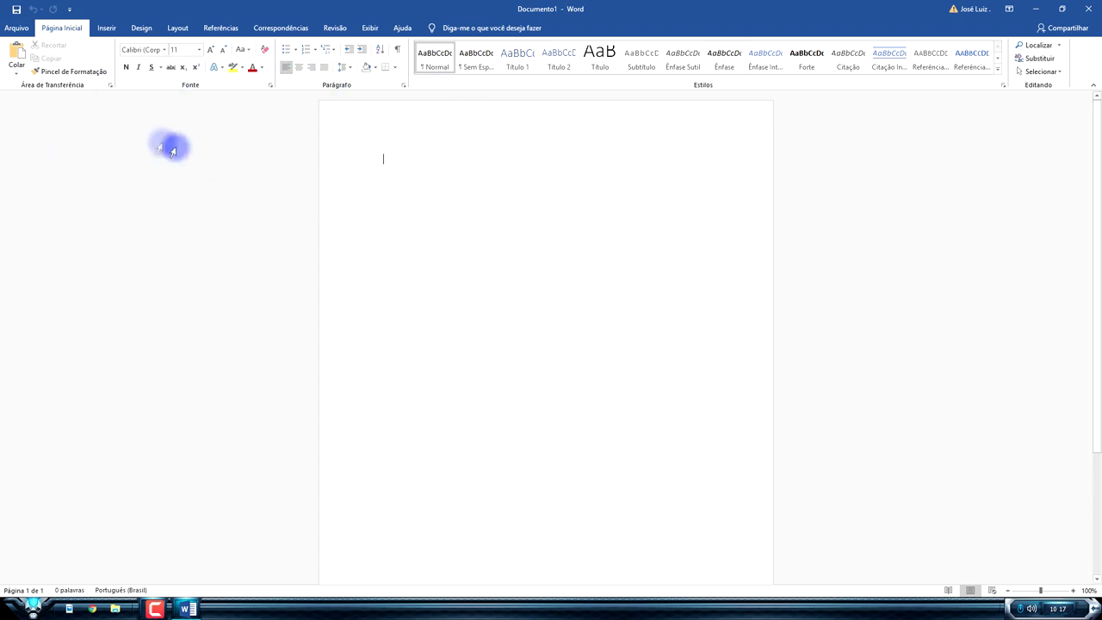
pyautogui.click(114, 28)
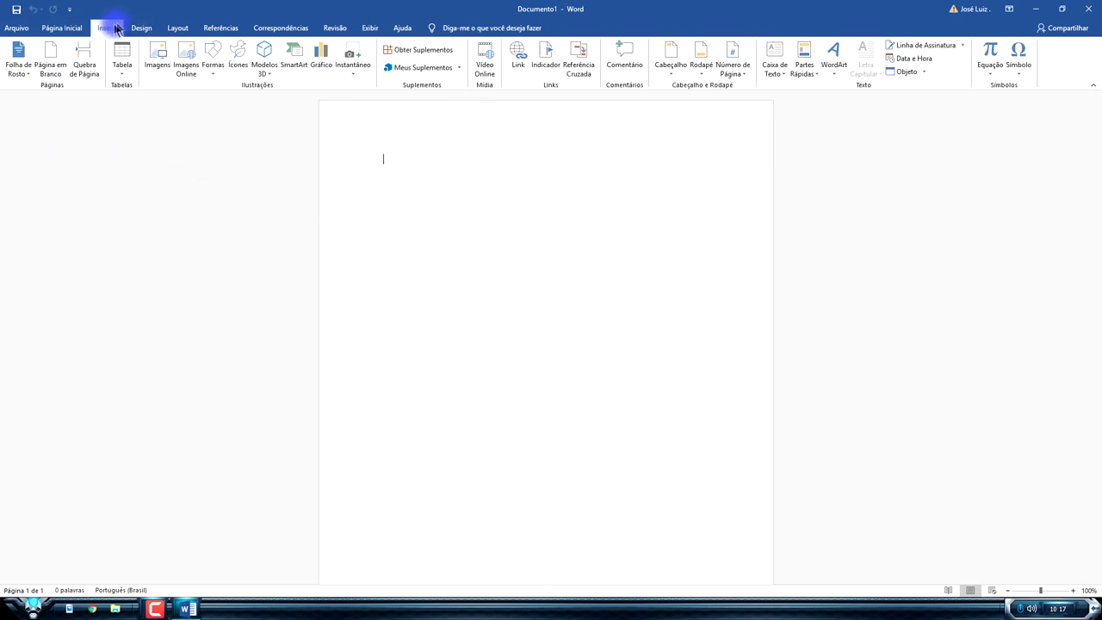
# - Compare the Página Inicial and Inserir ribbons, then bring up the Inserir Ícones library
pyautogui.click(60, 28)
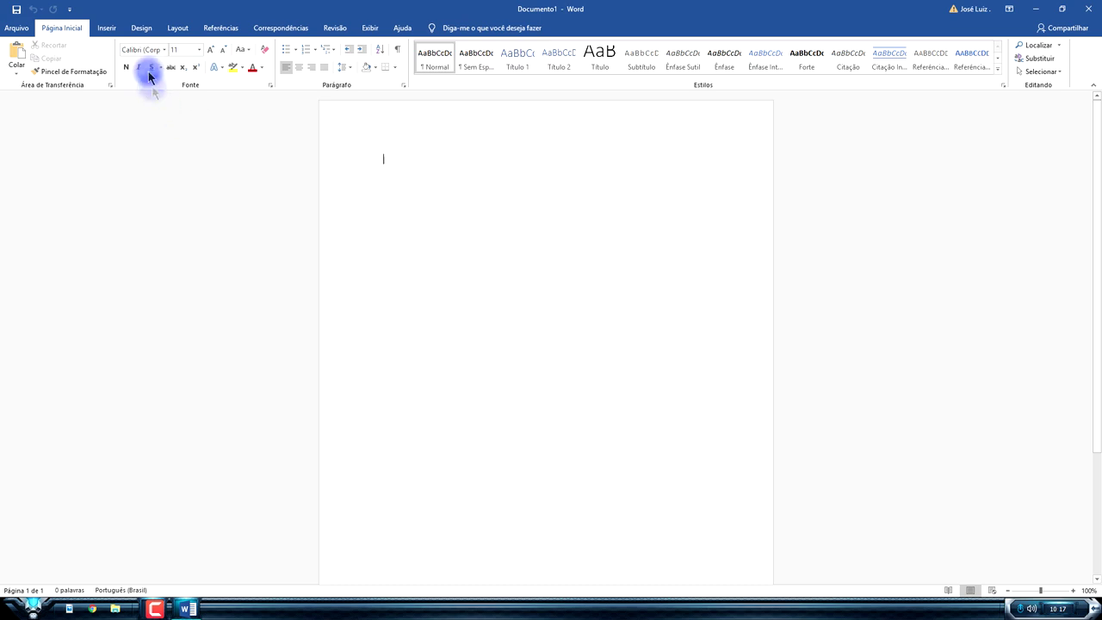
pyautogui.click(110, 34)
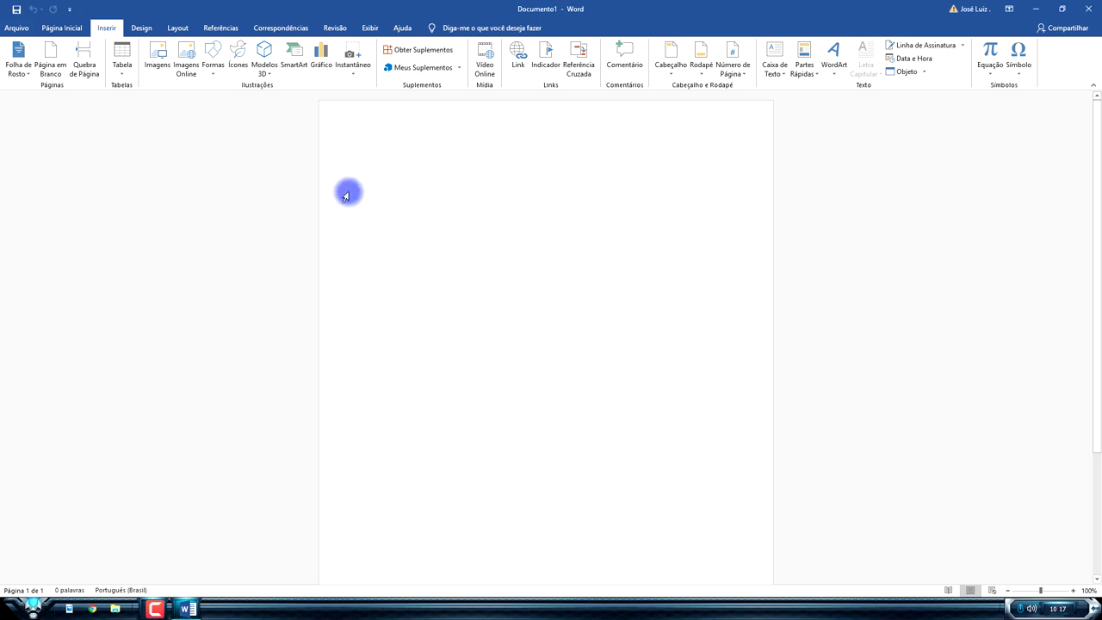
pyautogui.click(238, 52)
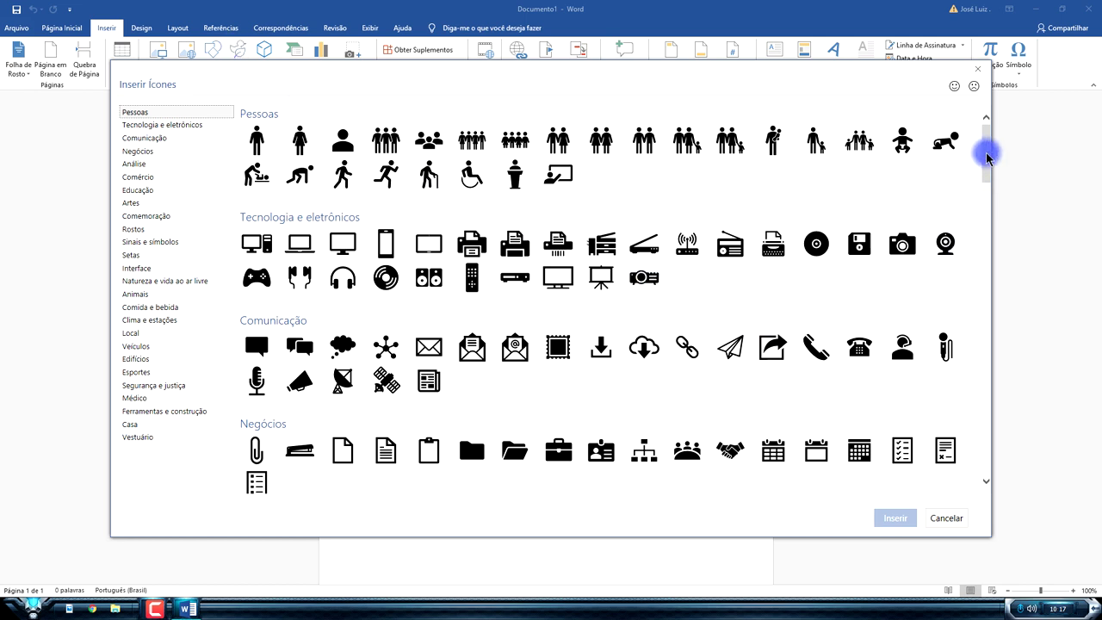
# - Insert the desktop computer icon from Tecnologia e eletrônicos onto the page
pyautogui.moveTo(985, 146); pyautogui.dragTo(988, 158)
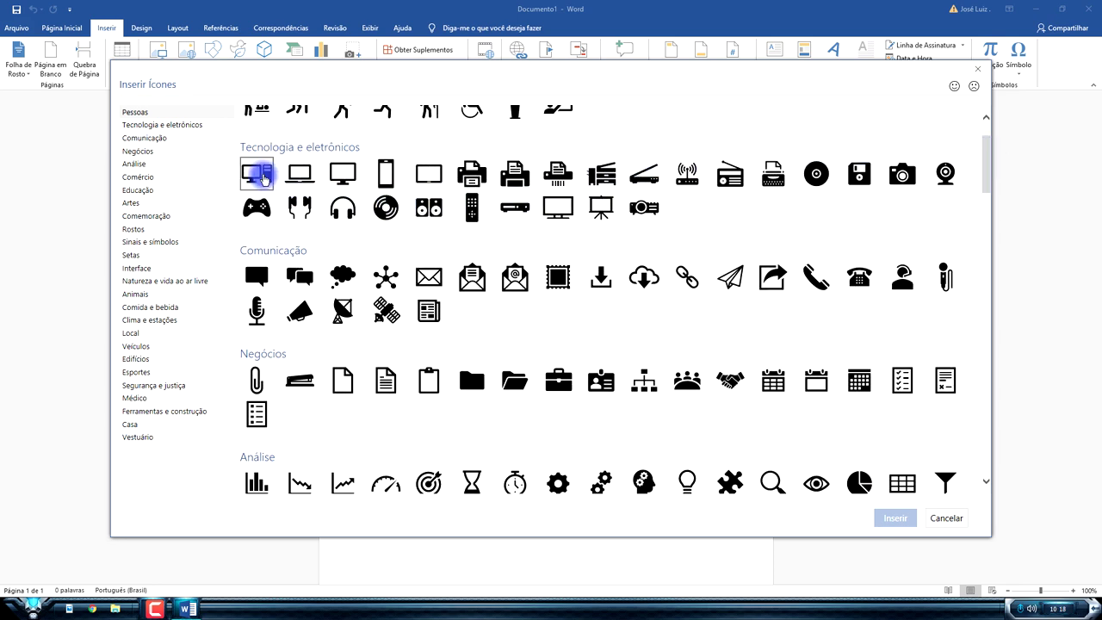
pyautogui.click(893, 518)
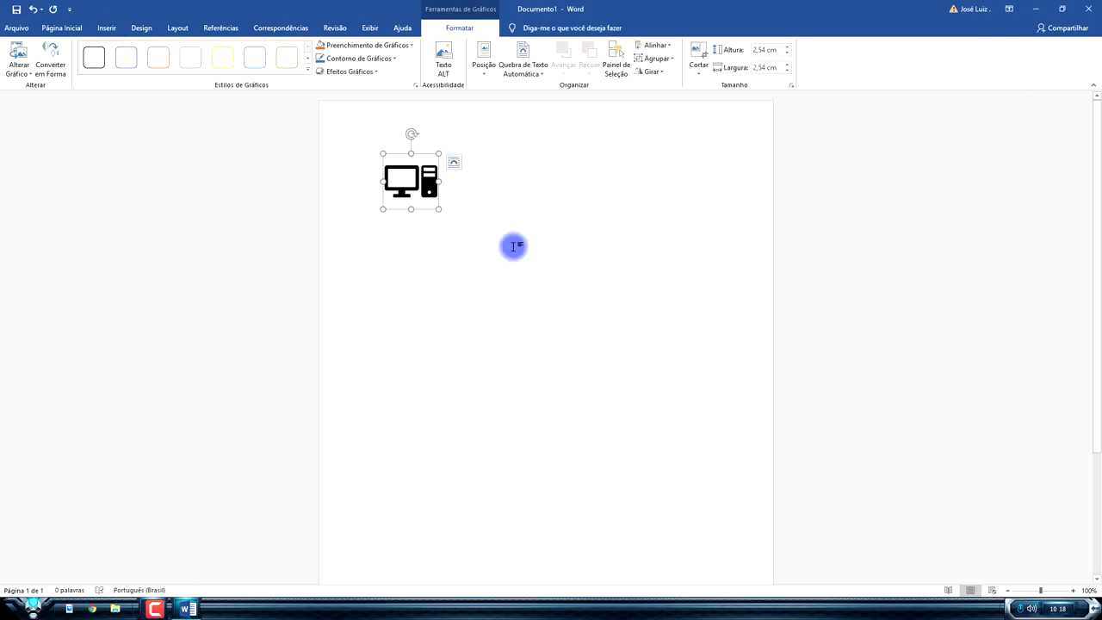
pyautogui.click(307, 68)
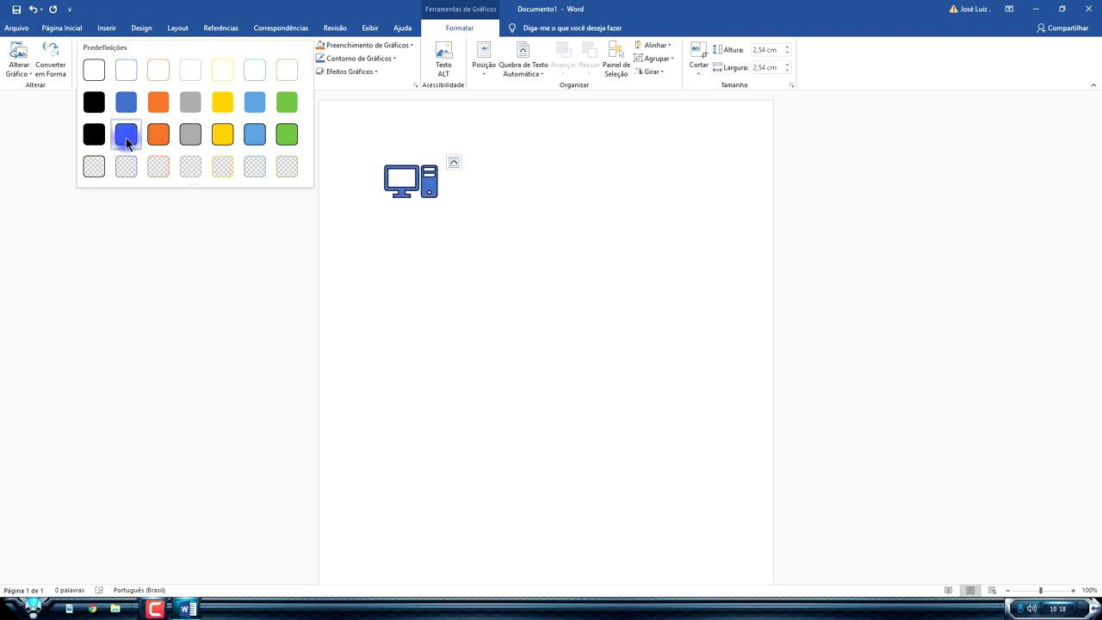
# - Apply the yellow Estilos de Gráficos preset to the computer icon and reselect it
pyautogui.click(214, 136)
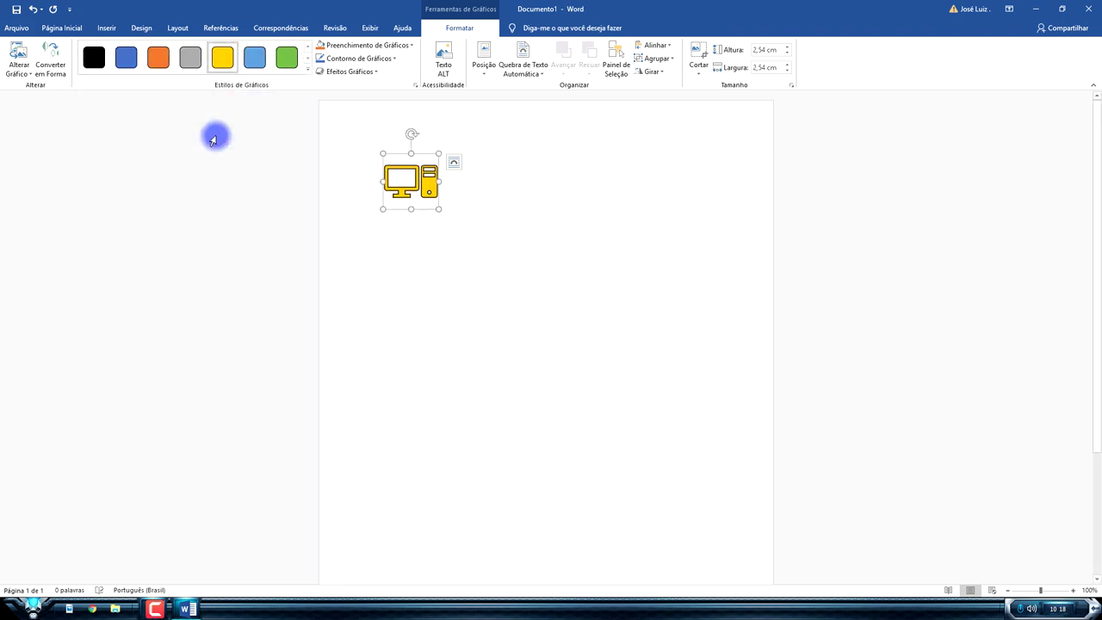
pyautogui.click(447, 211)
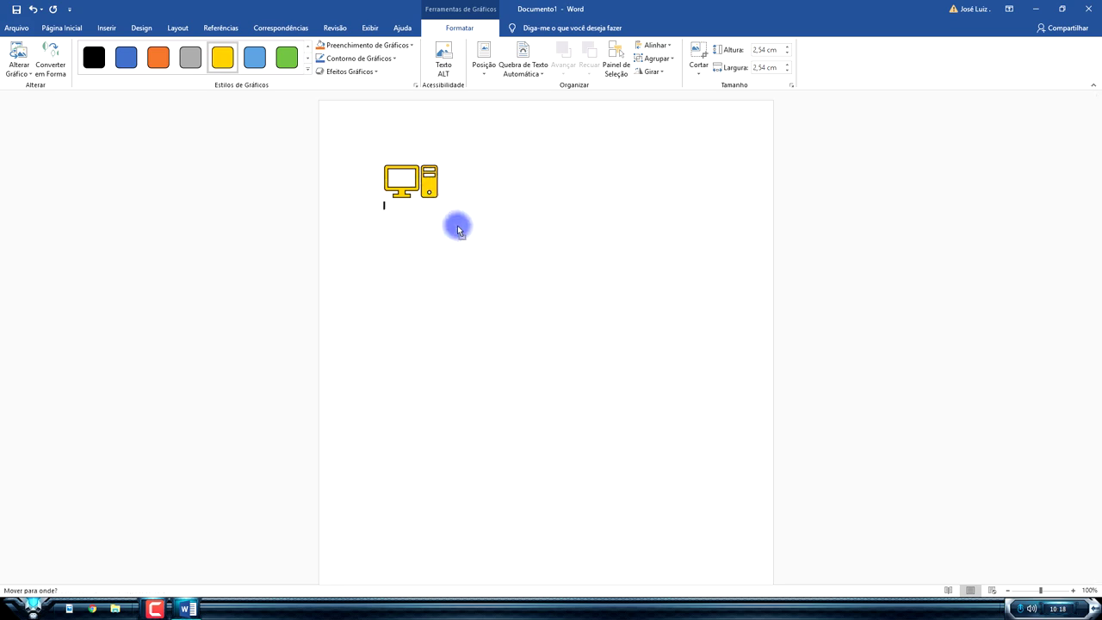
pyautogui.click(418, 178)
pyautogui.click(507, 250)
pyautogui.click(435, 179)
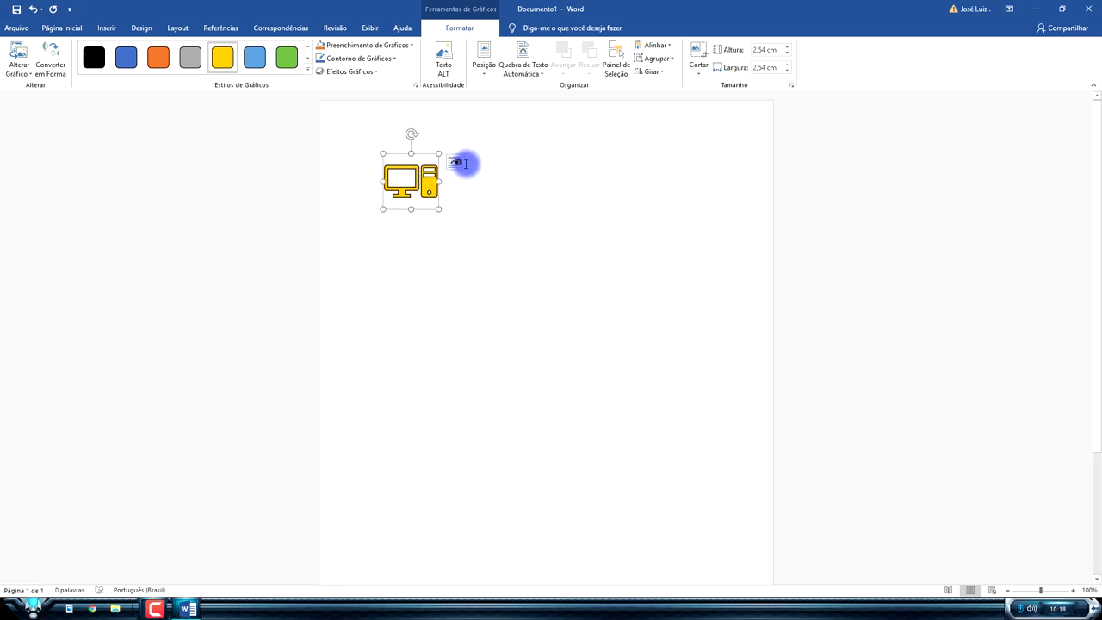
pyautogui.click(454, 163)
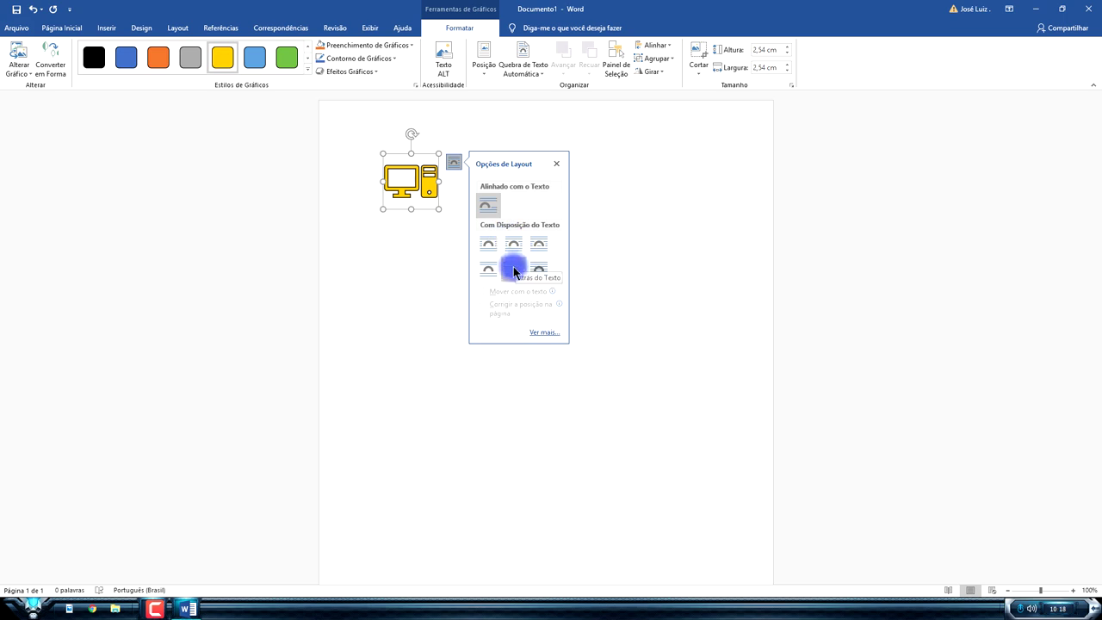
# - Set the computer icon's layout to Em Frente ao Texto and move it toward the upper right
pyautogui.click(541, 271)
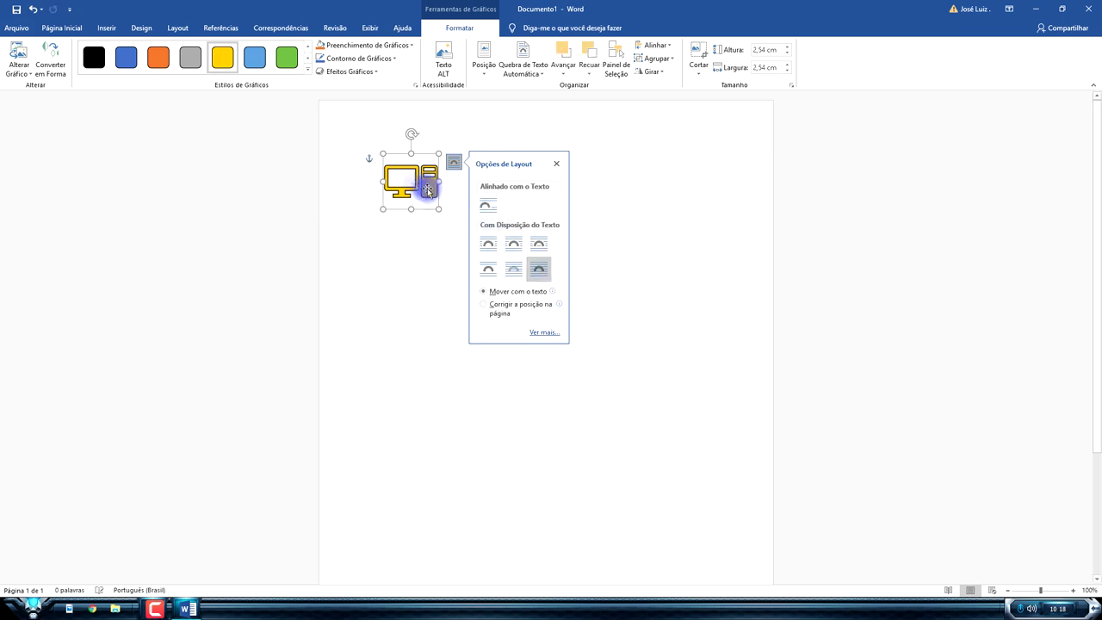
pyautogui.moveTo(413, 181); pyautogui.dragTo(665, 208)
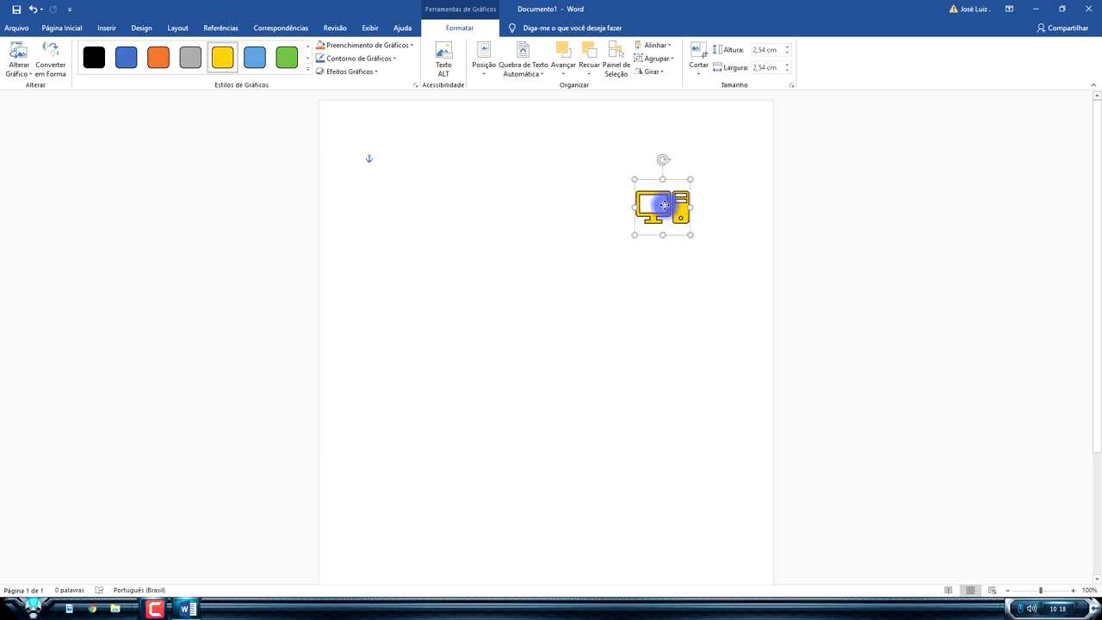
pyautogui.click(529, 242)
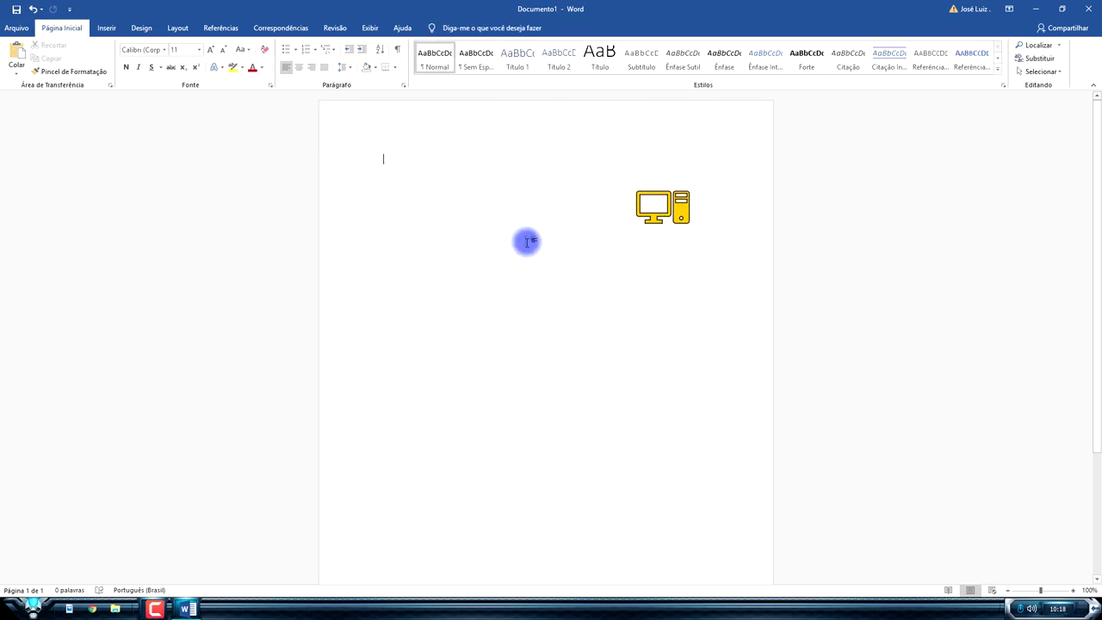
pyautogui.click(650, 207)
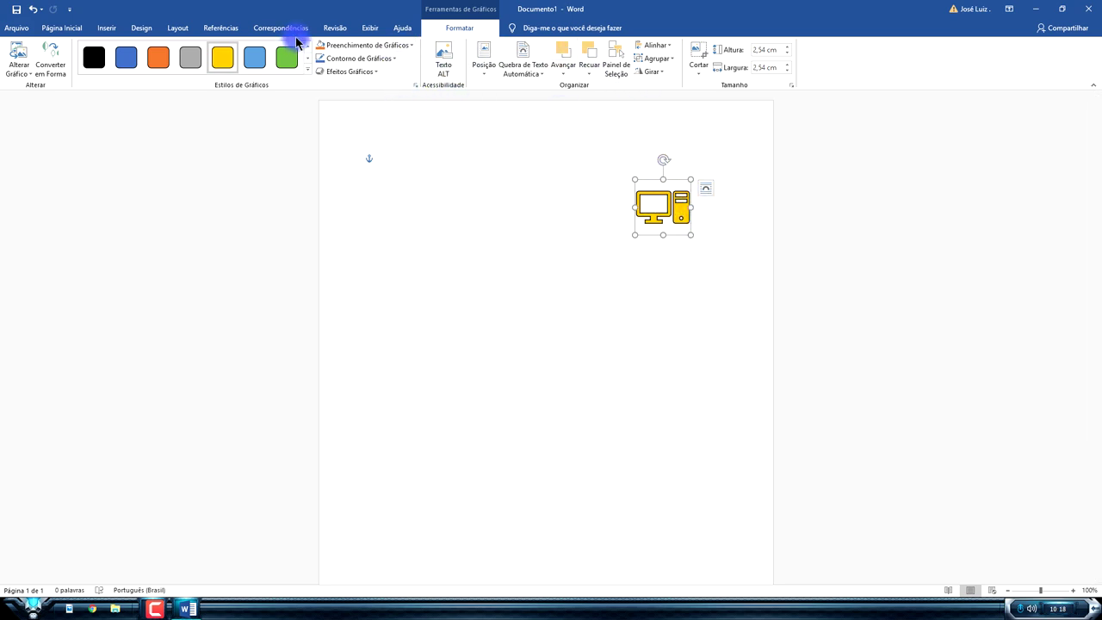
# - Reopen the Inserir Ícones library and browse through its icon categories
pyautogui.click(106, 27)
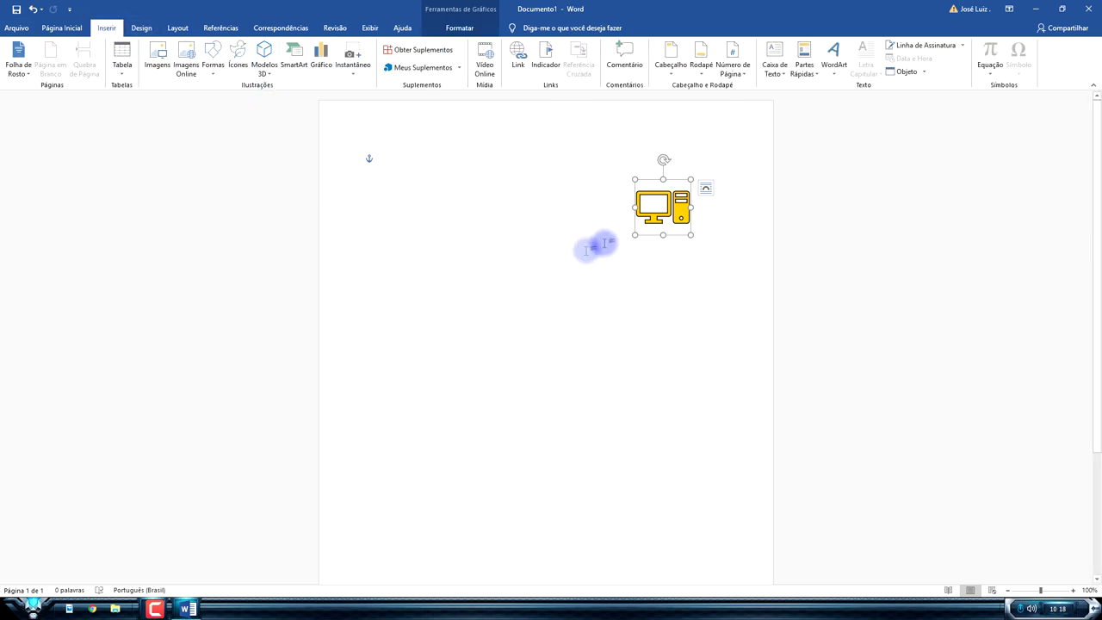
pyautogui.click(239, 64)
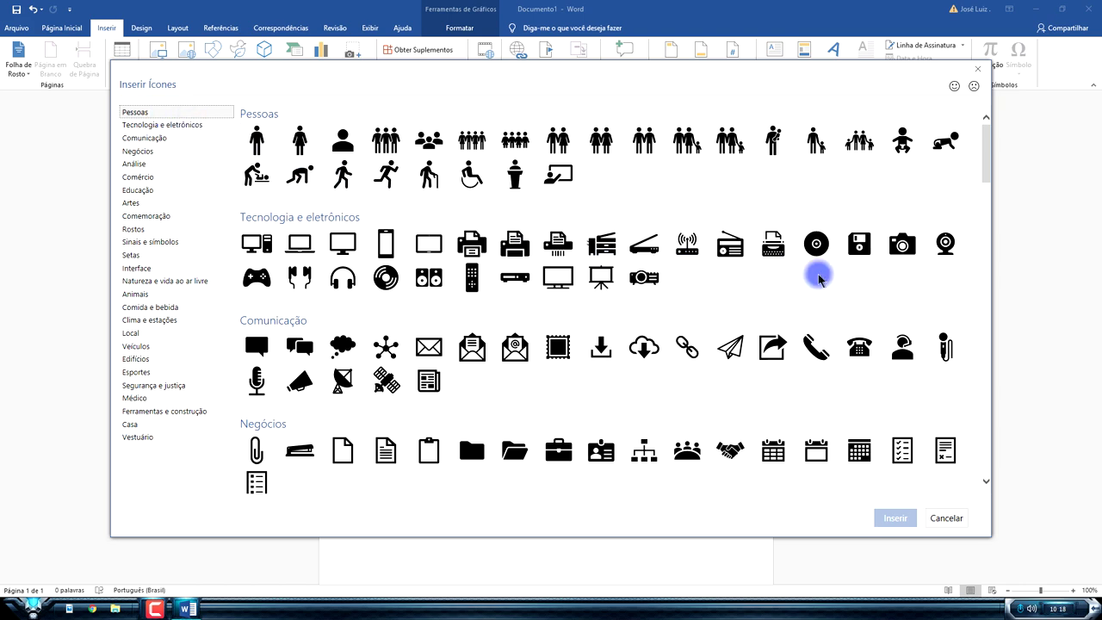
pyautogui.scroll(-2, 818, 276)
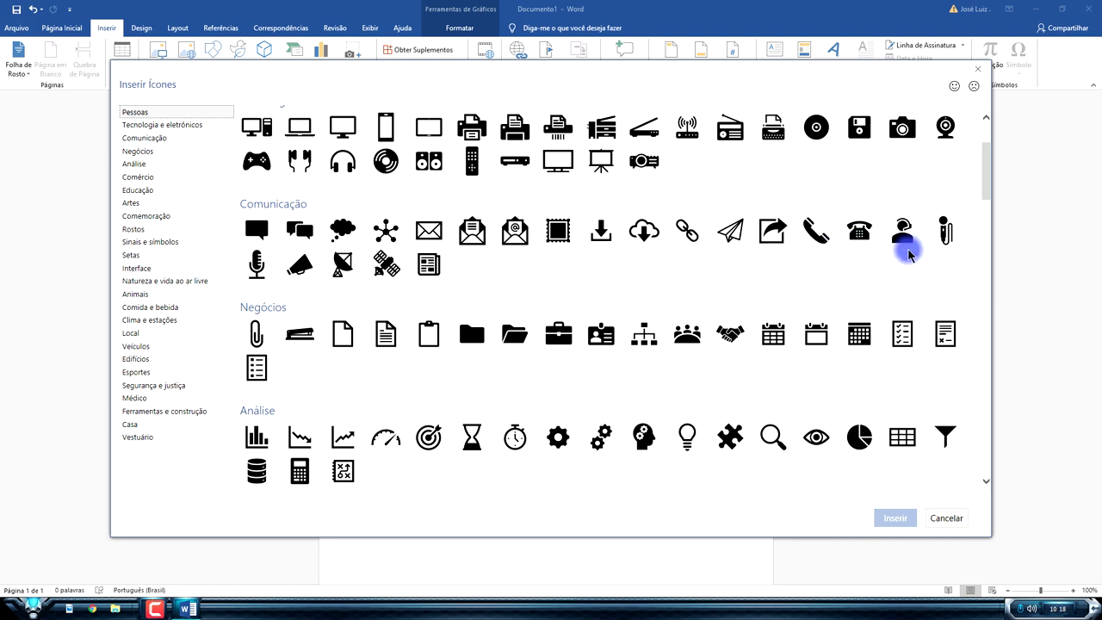
pyautogui.scroll(-3, 869, 247)
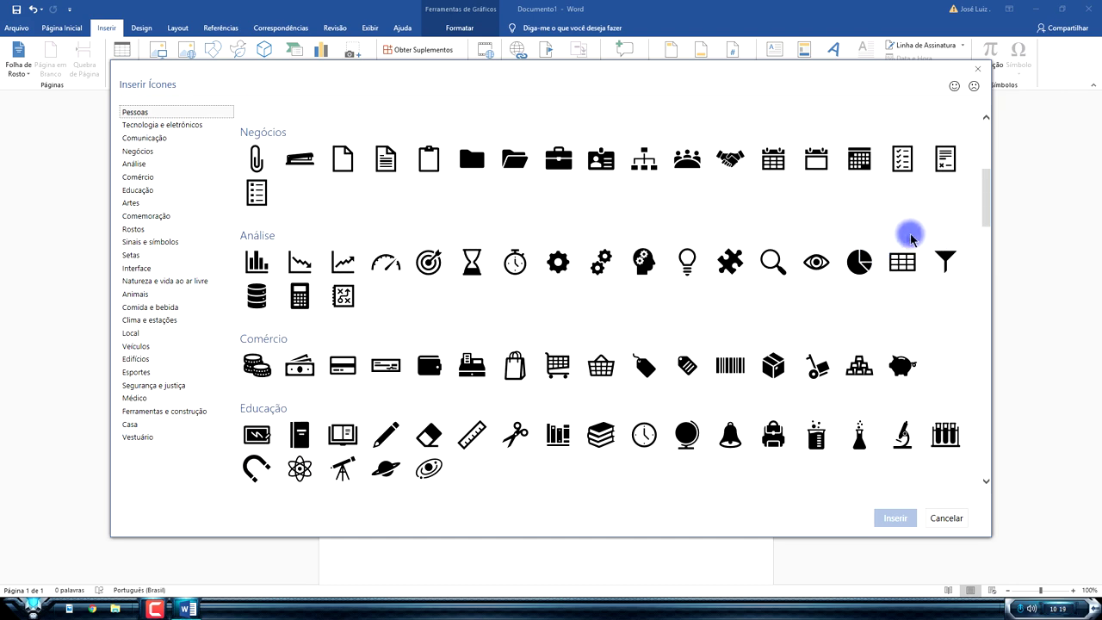
pyautogui.scroll(-3, 896, 238)
pyautogui.scroll(-4, 889, 234)
pyautogui.scroll(-5, 890, 229)
pyautogui.scroll(2, 880, 238)
pyautogui.scroll(2, 878, 230)
pyautogui.scroll(3, 878, 229)
pyautogui.scroll(5, 918, 215)
pyautogui.scroll(2, 572, 234)
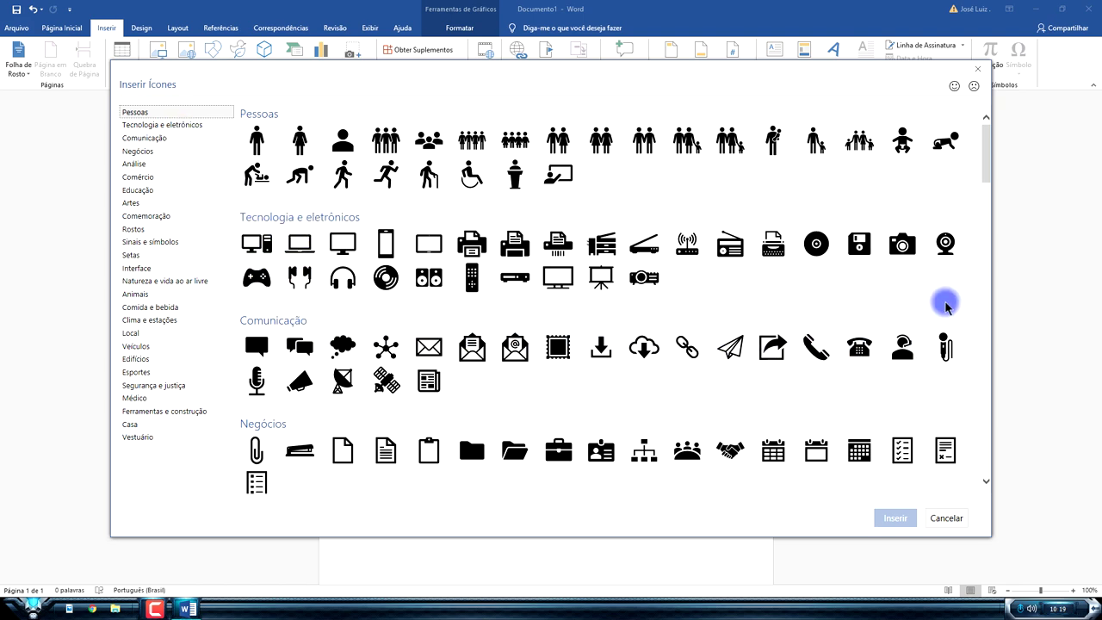
pyautogui.scroll(-2, 933, 305)
pyautogui.scroll(-2, 925, 310)
pyautogui.scroll(-1, 921, 310)
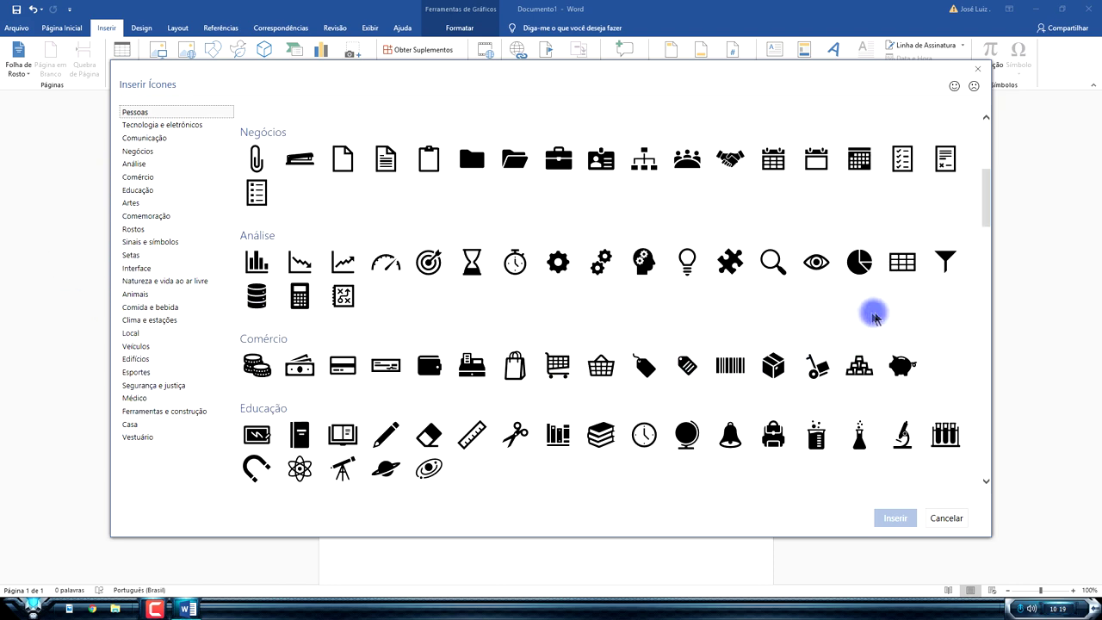
pyautogui.scroll(-2, 930, 297)
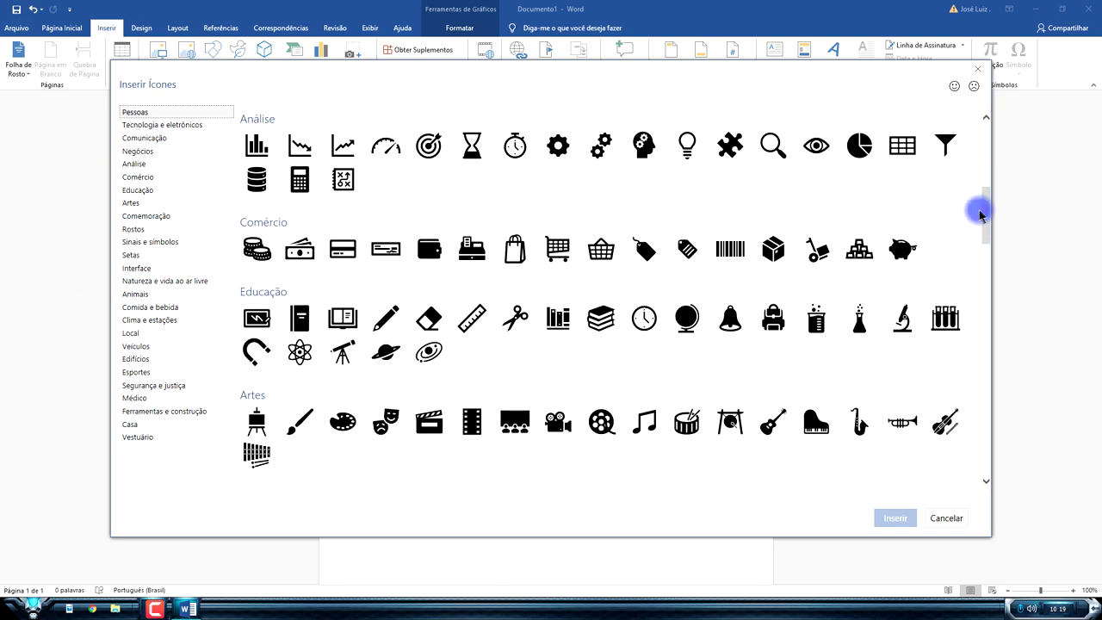
# - Insert the head-with-gears icon from the Médico category
pyautogui.moveTo(988, 209); pyautogui.dragTo(990, 228)
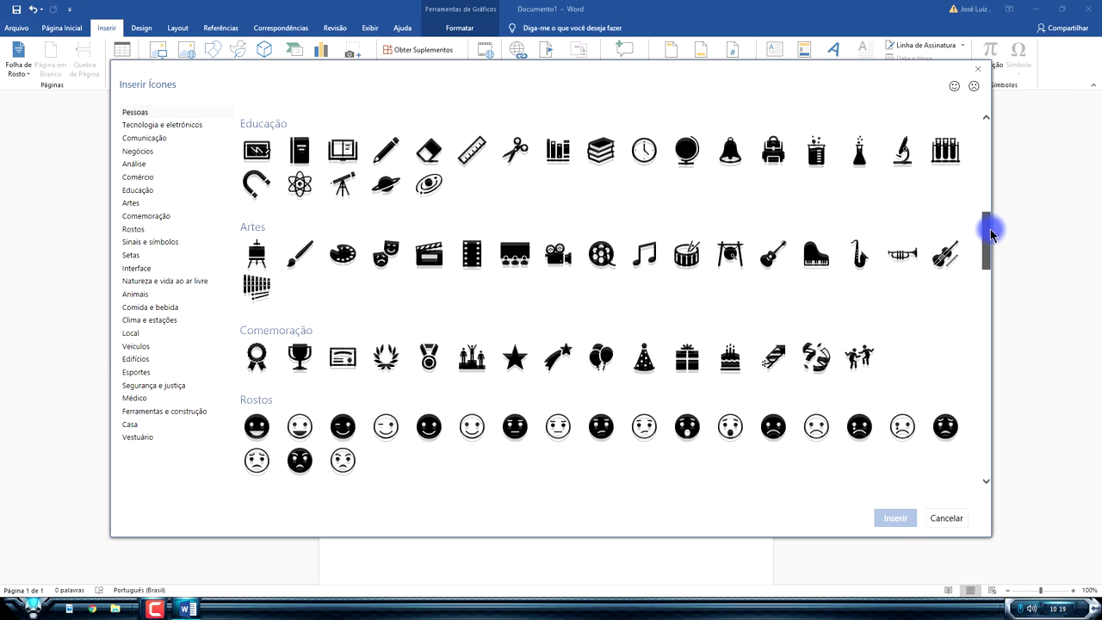
pyautogui.moveTo(990, 226); pyautogui.dragTo(992, 239)
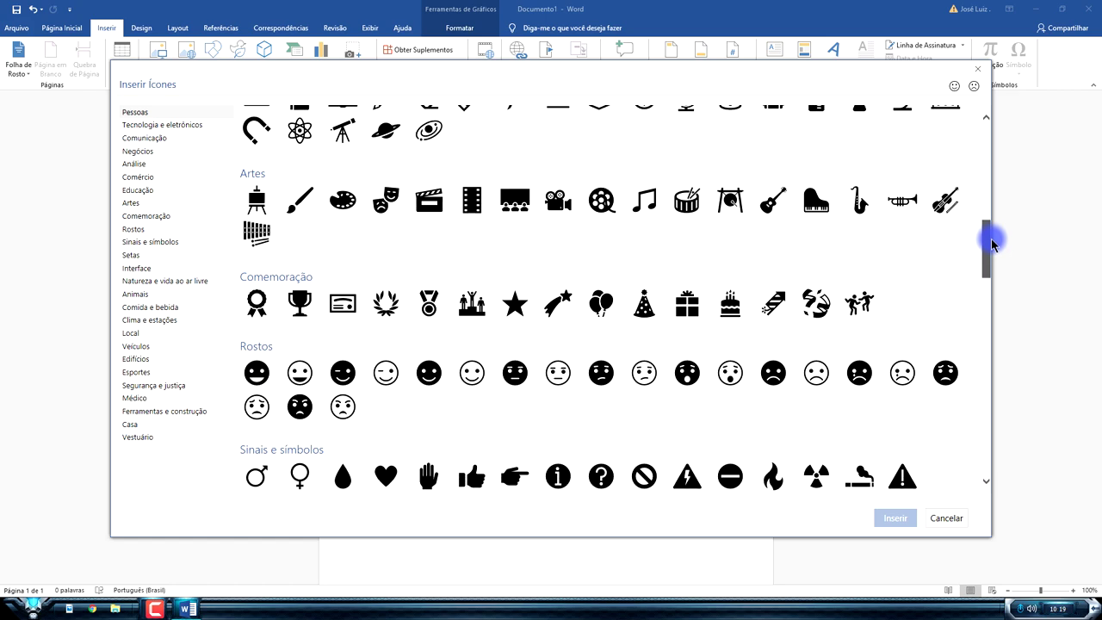
pyautogui.moveTo(992, 239); pyautogui.dragTo(985, 297)
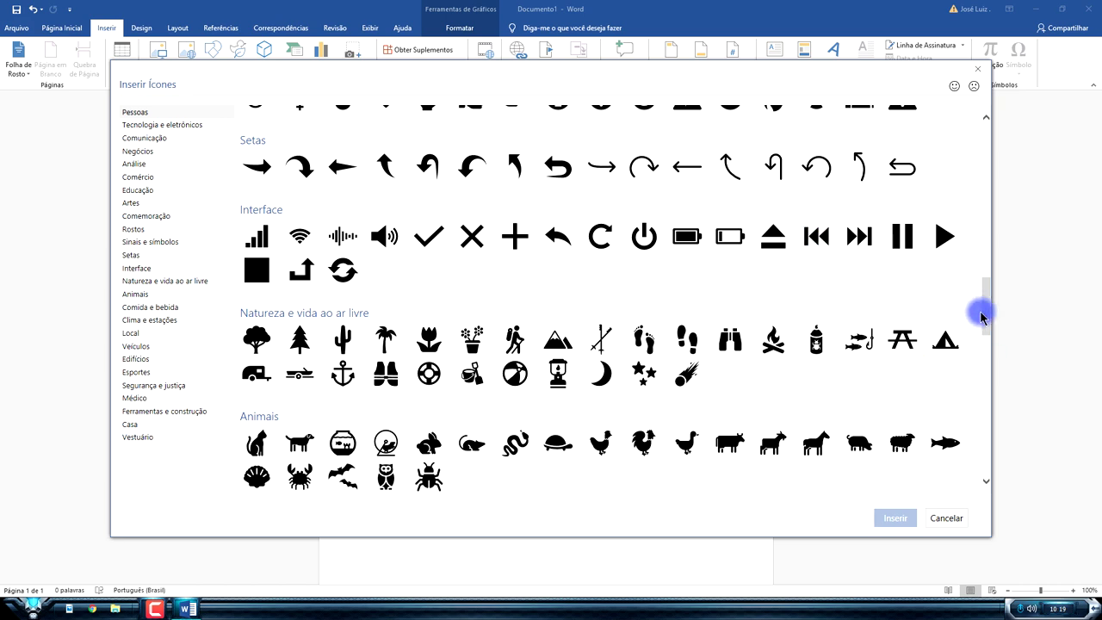
pyautogui.moveTo(985, 305); pyautogui.dragTo(986, 319)
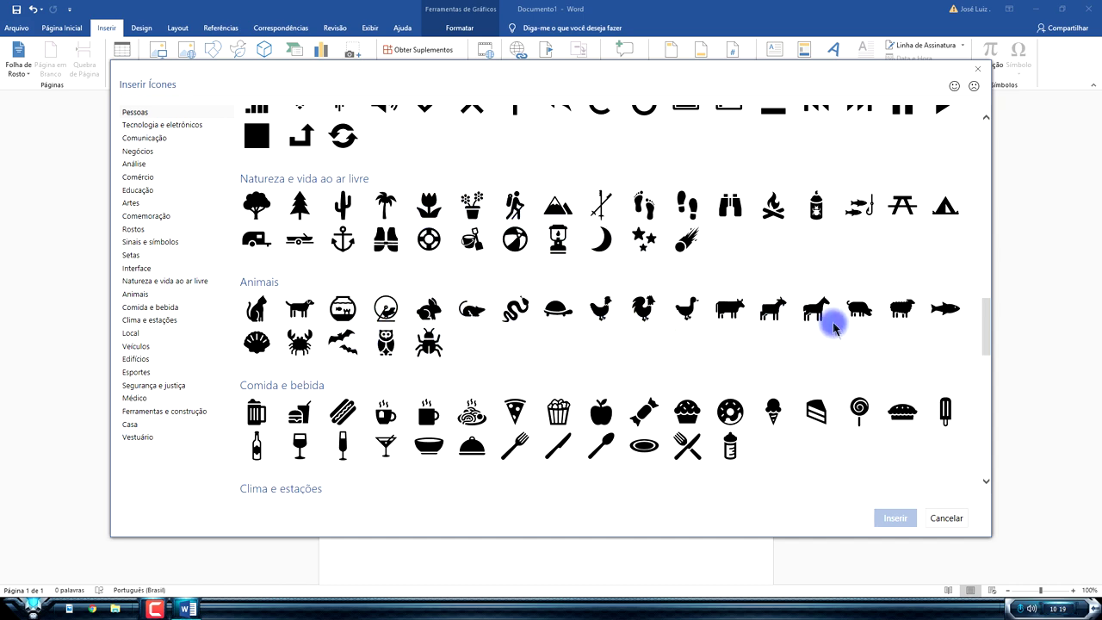
pyautogui.moveTo(987, 315); pyautogui.dragTo(989, 348)
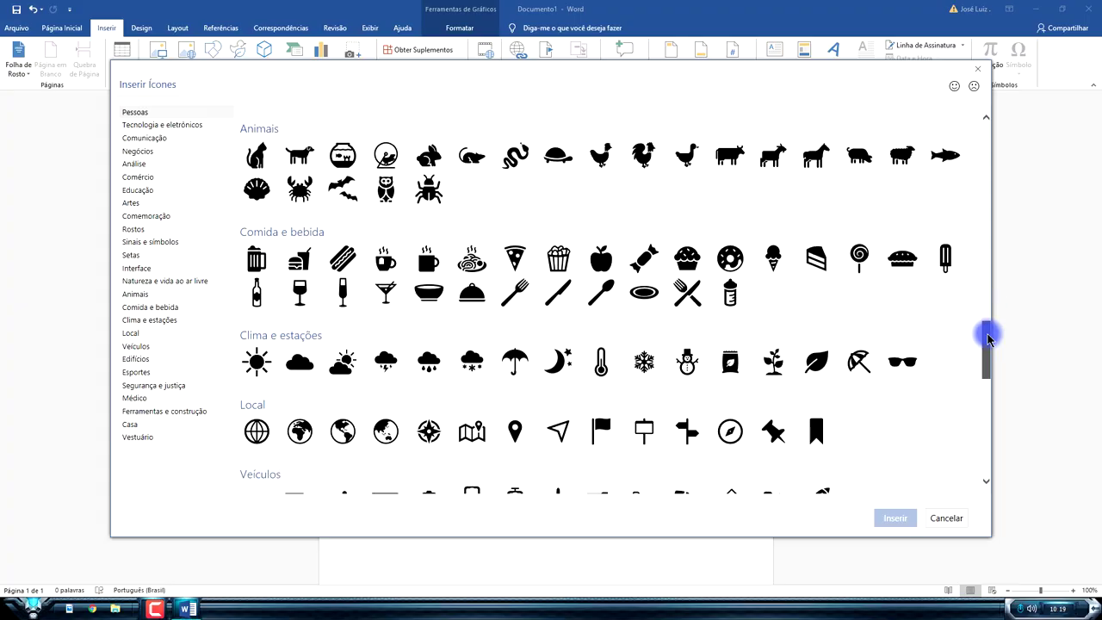
pyautogui.moveTo(989, 349); pyautogui.dragTo(1003, 440)
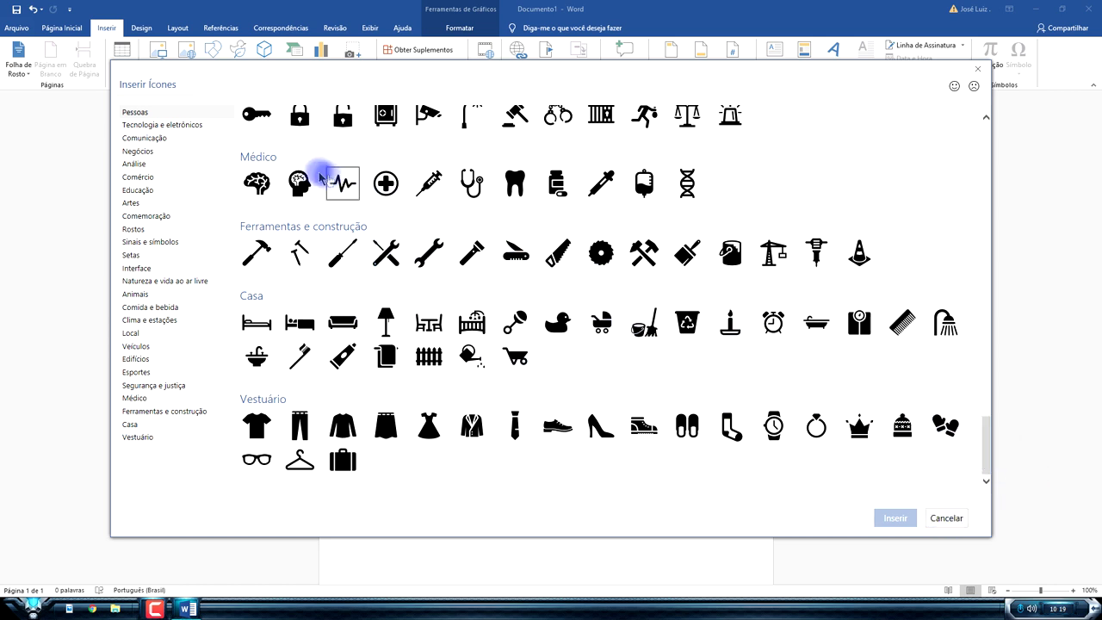
pyautogui.click(297, 183)
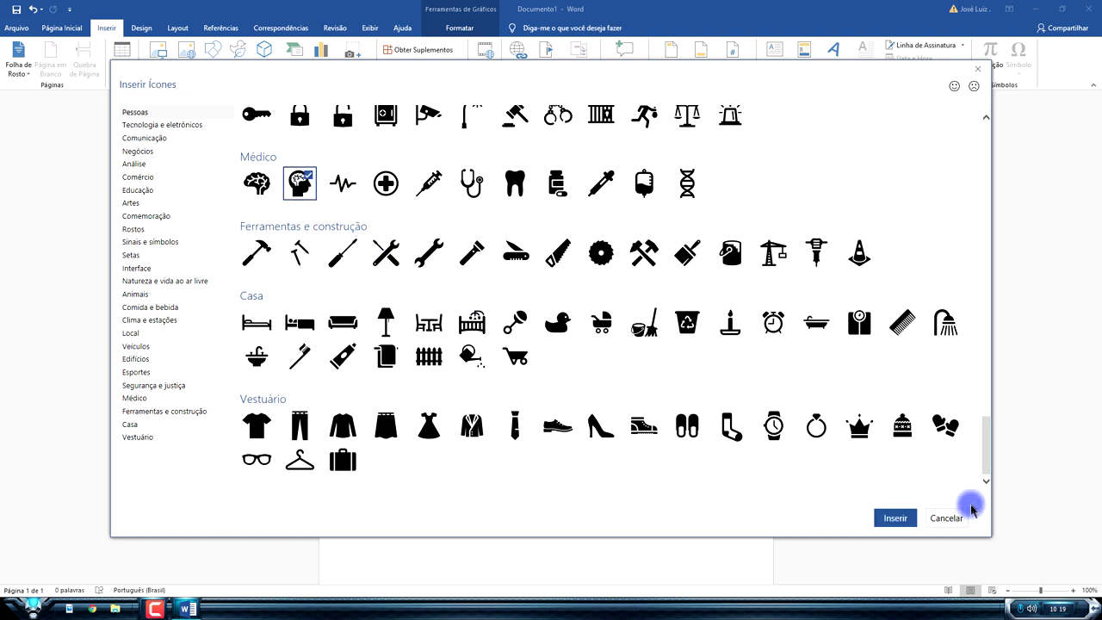
pyautogui.click(895, 517)
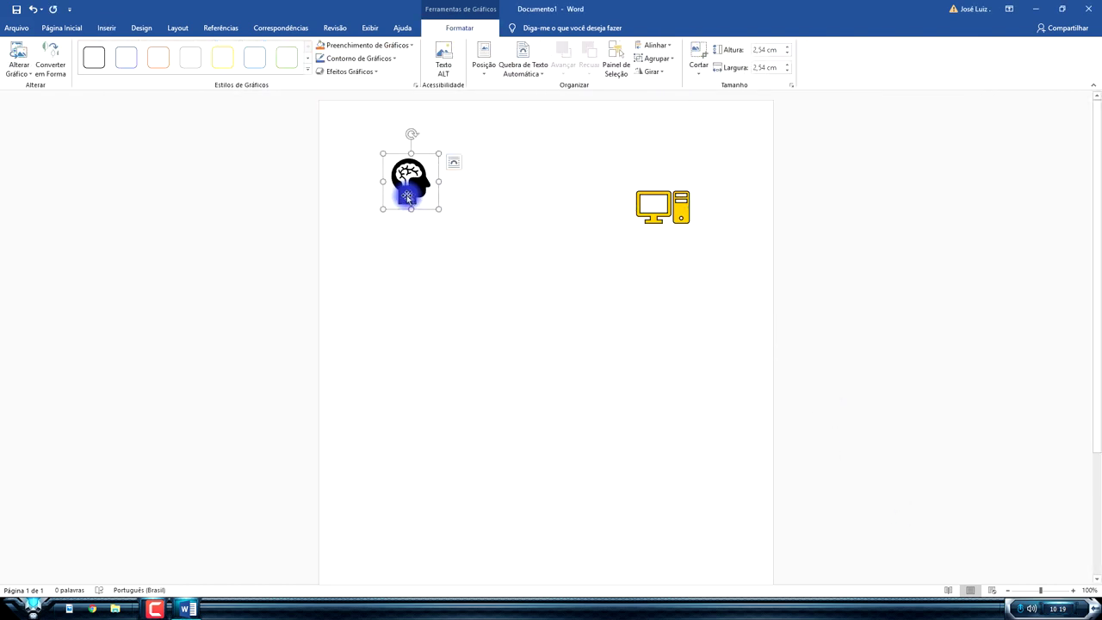
# - Give the head icon the orange Estilos de Gráficos preset and deselect it
pyautogui.click(307, 70)
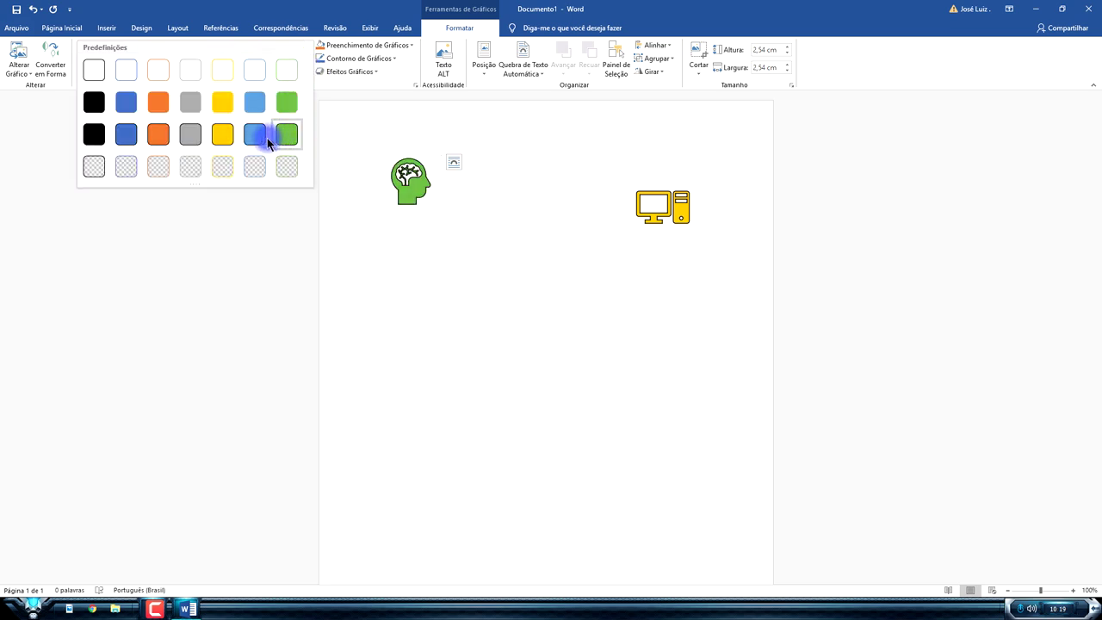
pyautogui.click(159, 142)
pyautogui.click(511, 332)
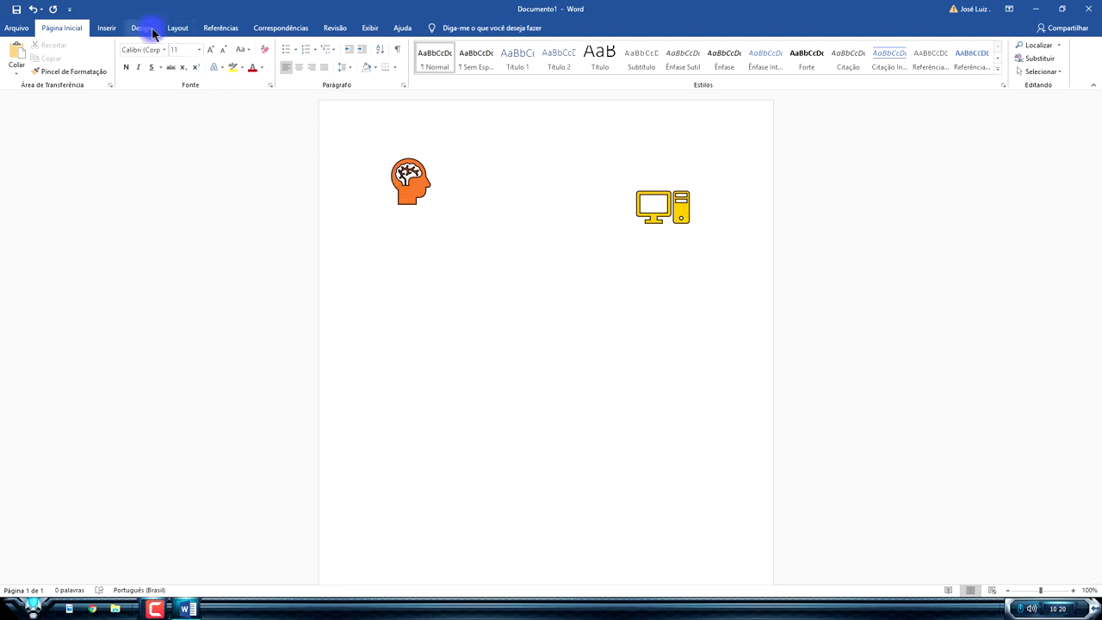
pyautogui.click(108, 29)
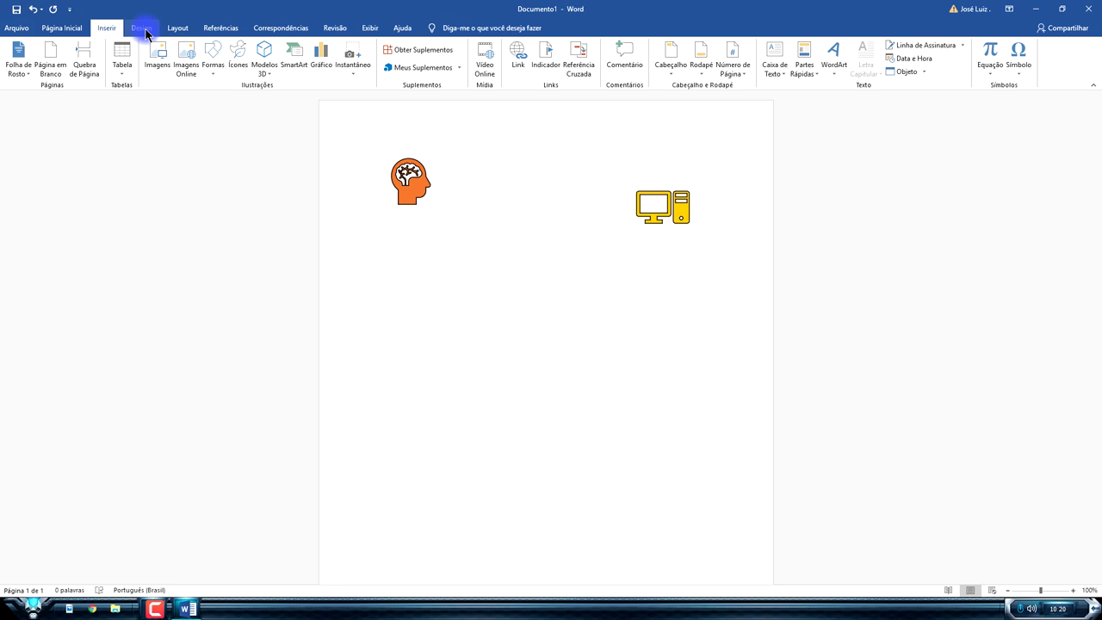
# - Compare the Design and Inserir ribbons, then bring up the Bordas e sombreamento page border settings
pyautogui.click(142, 27)
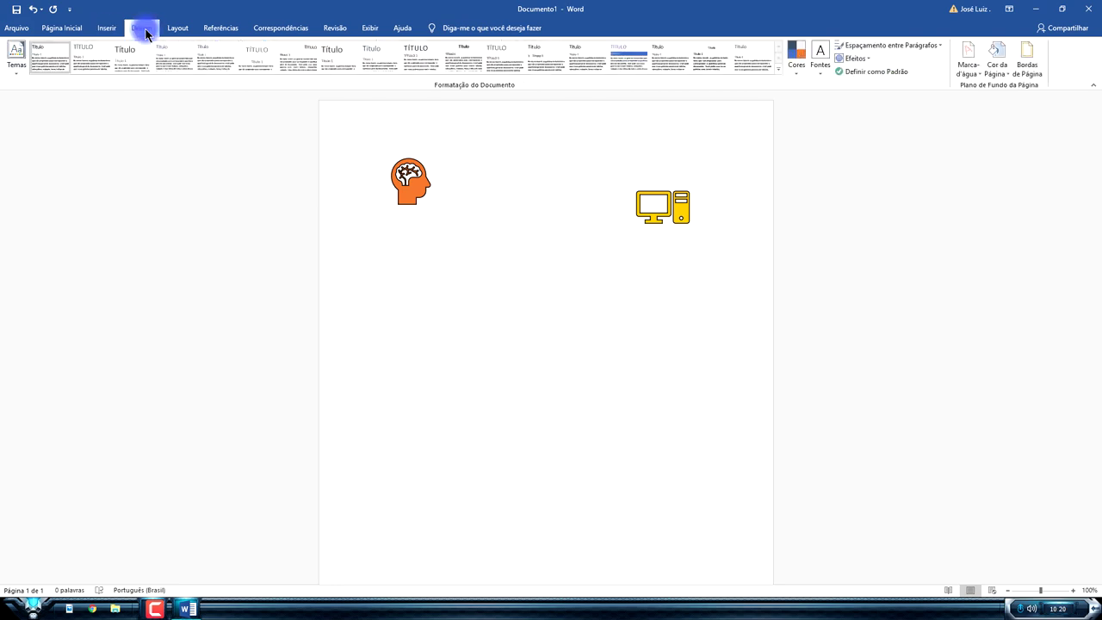
pyautogui.click(107, 27)
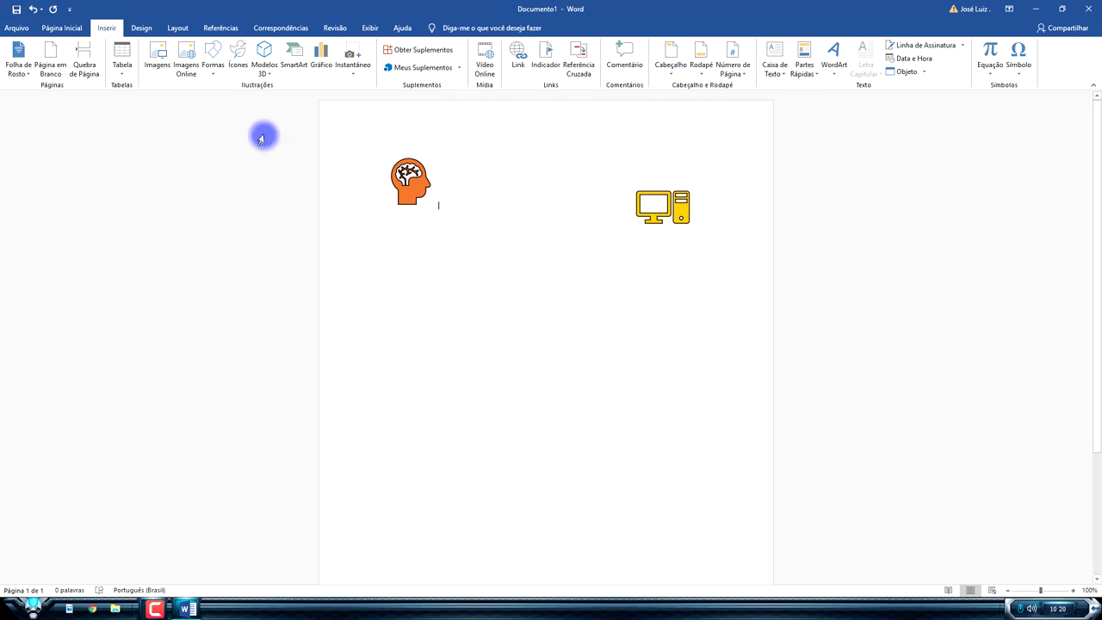
pyautogui.click(138, 28)
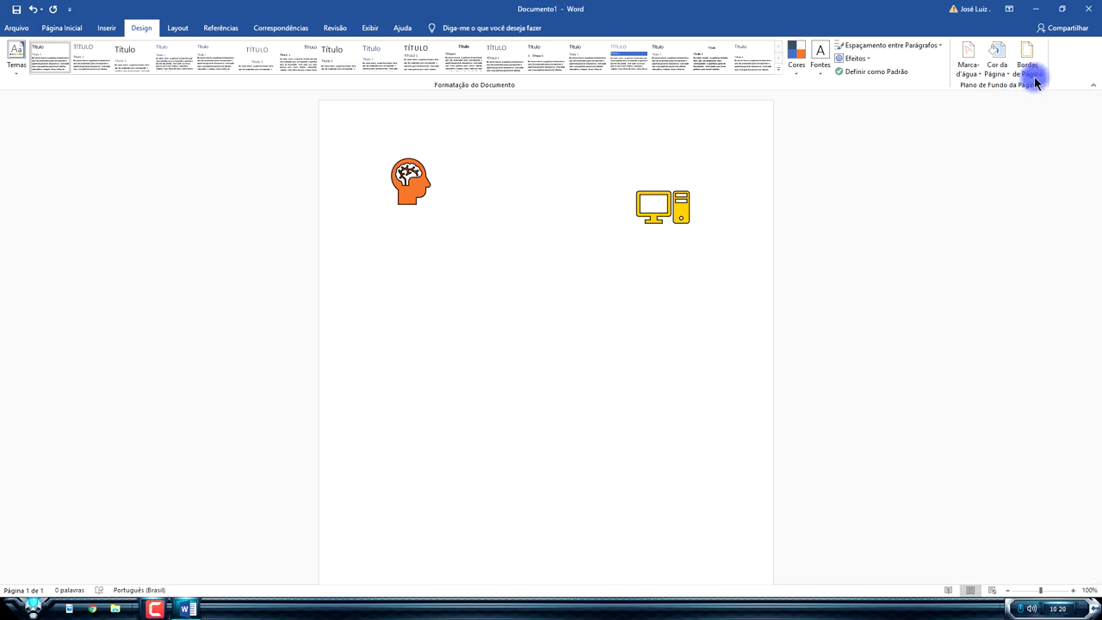
pyautogui.click(1029, 69)
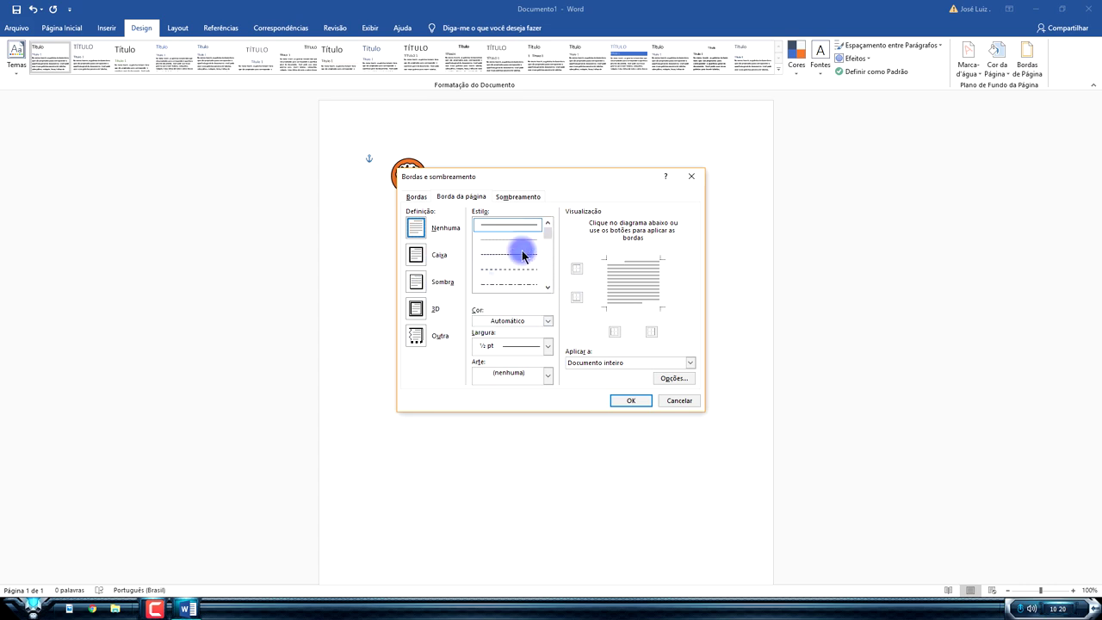
# - Preview a 3D page border, cancel without applying it, then view the Layout tools
pyautogui.click(416, 310)
pyautogui.moveTo(548, 229); pyautogui.dragTo(557, 279)
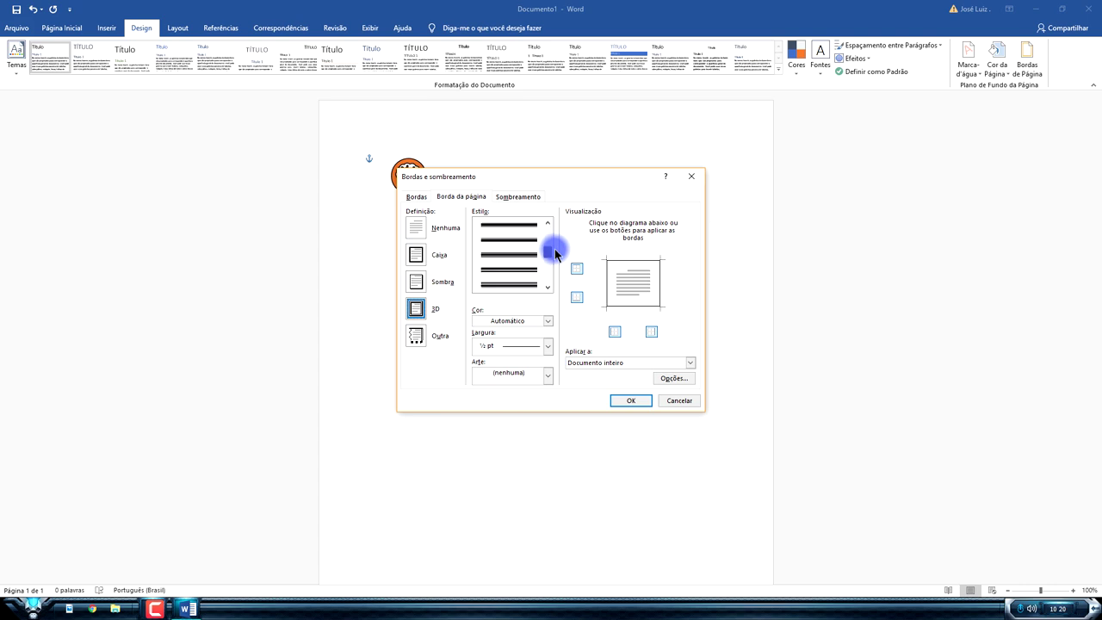
pyautogui.click(679, 400)
pyautogui.click(180, 31)
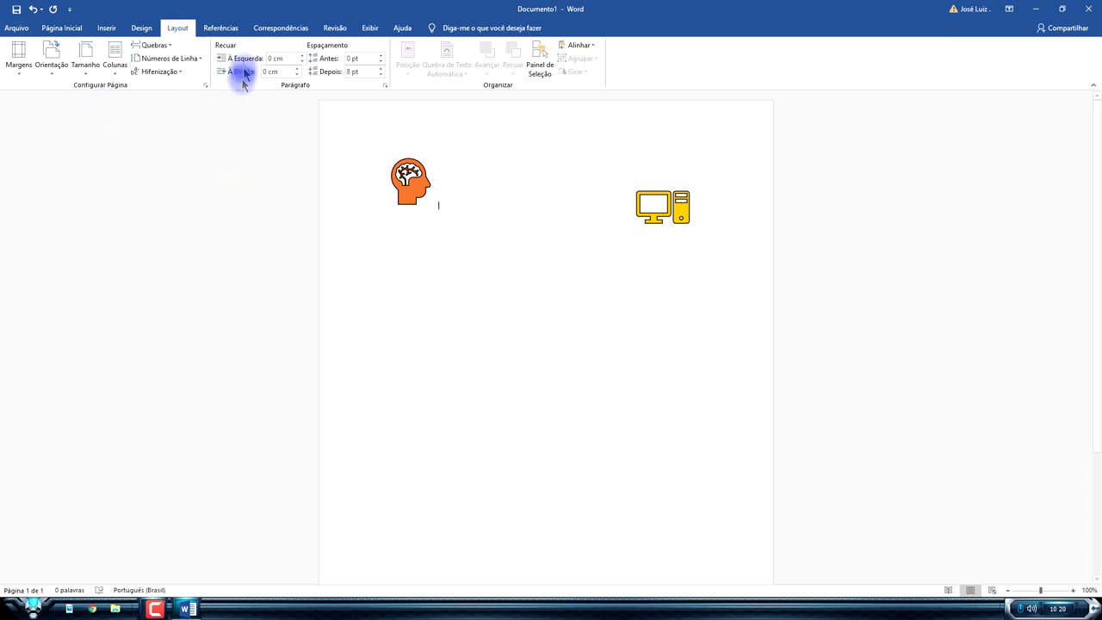
# - Tour the Referências, Correspondências, Revisão, Exibir and Ajuda tabs, ending on Arquivo's Informações page
pyautogui.click(221, 28)
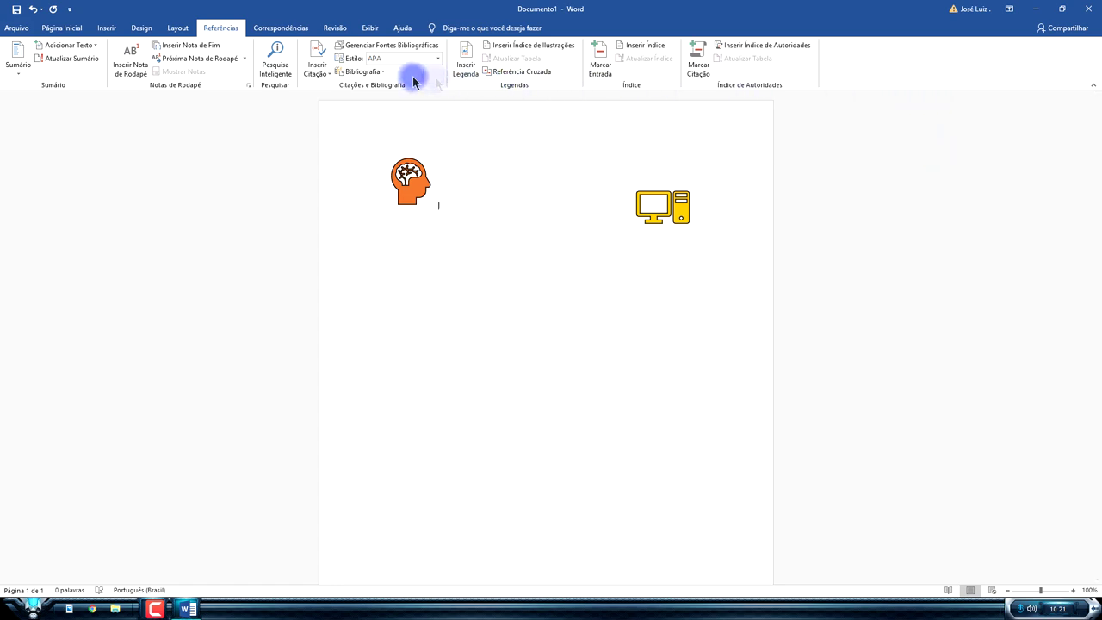
pyautogui.click(289, 30)
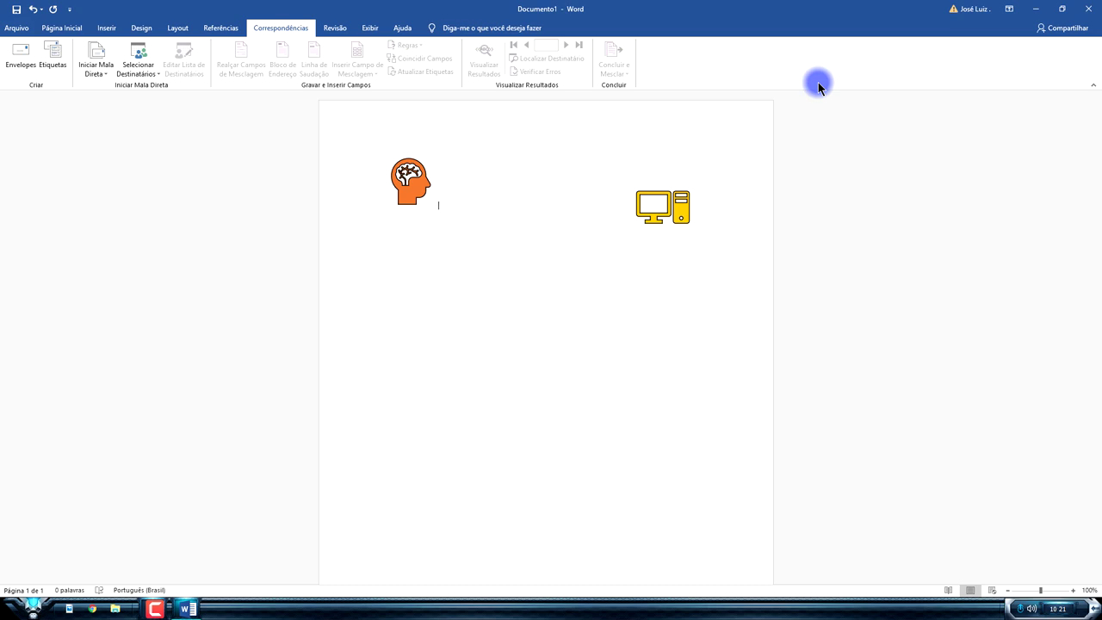
pyautogui.click(335, 28)
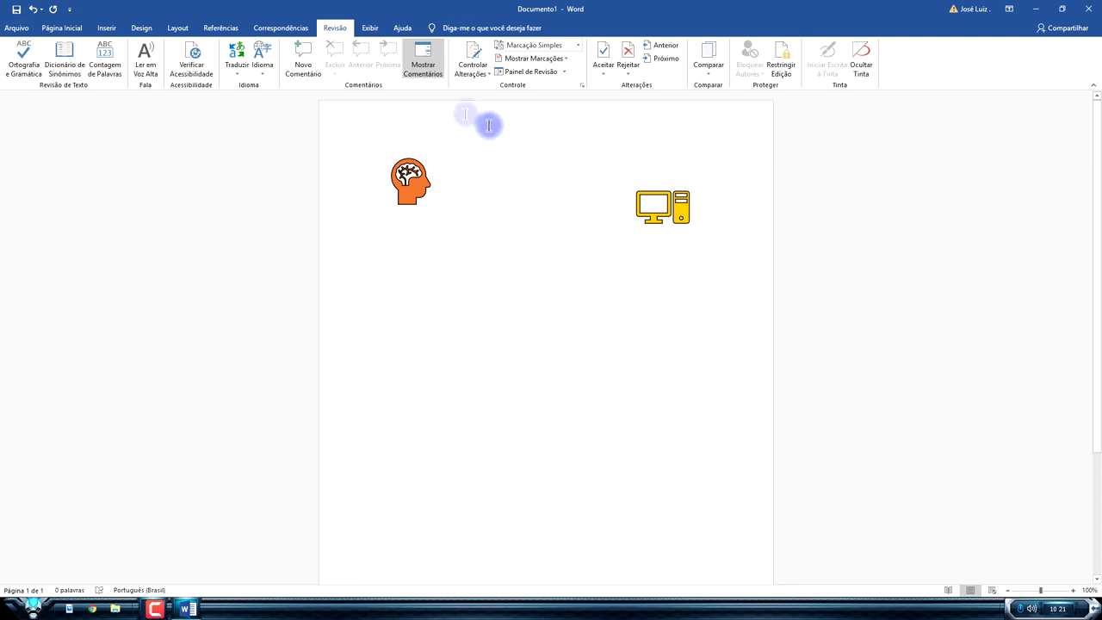
pyautogui.click(371, 29)
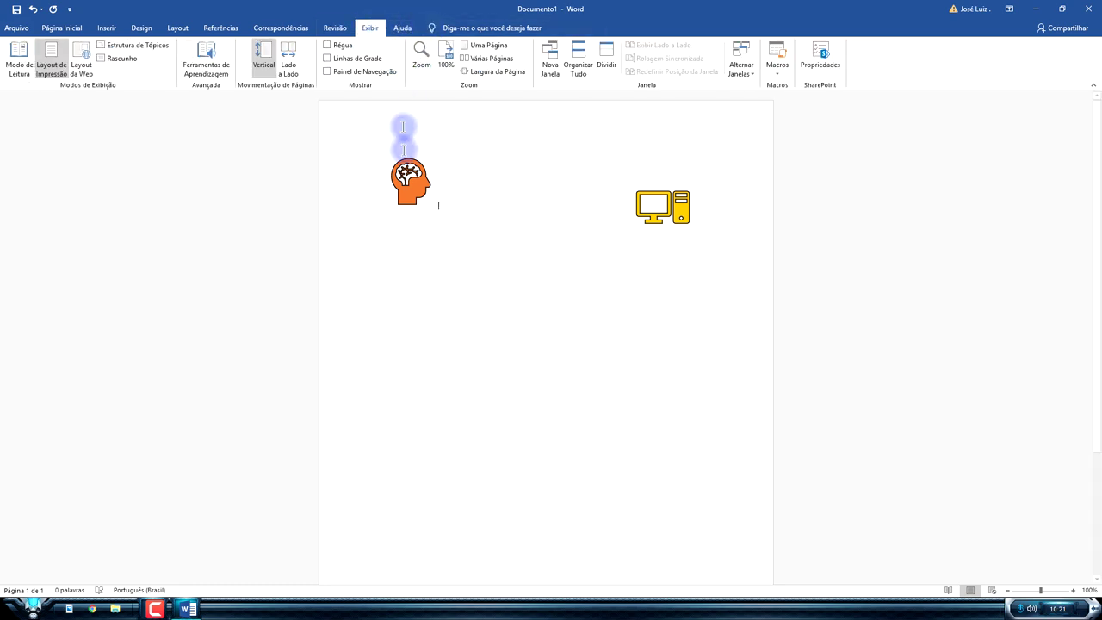
pyautogui.click(401, 33)
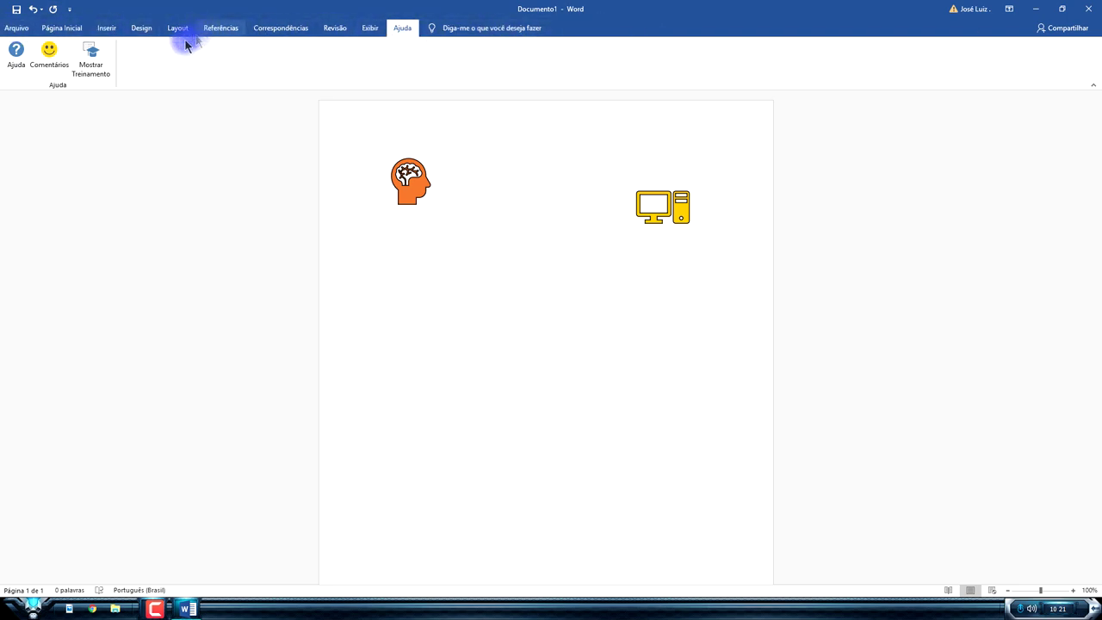
pyautogui.click(15, 29)
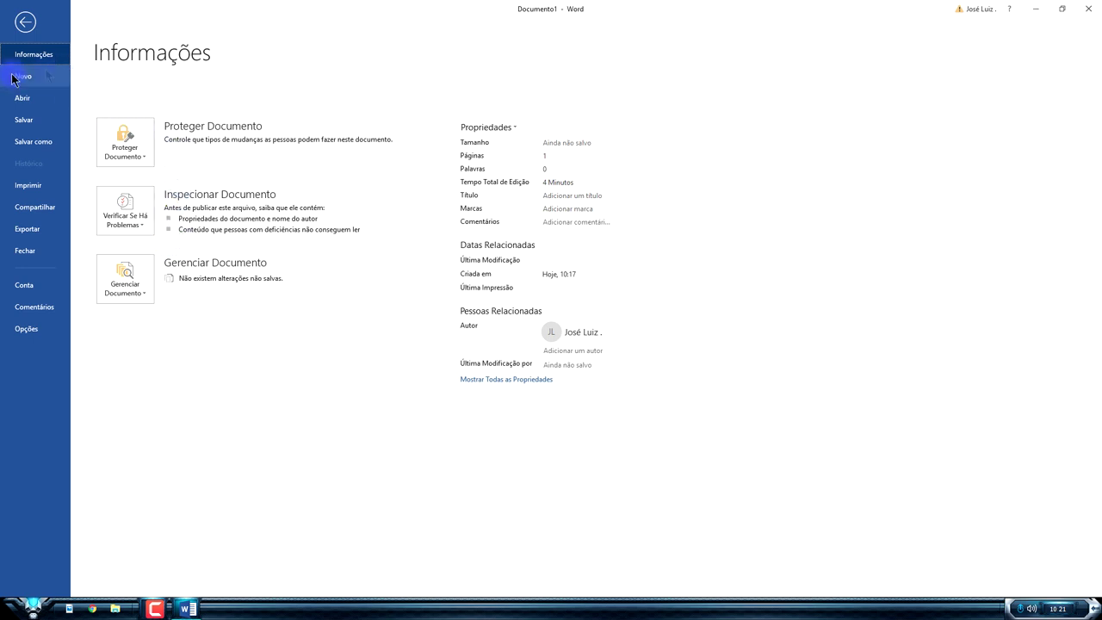
# - Open the Conta page to view the activated Office Professional Plus 2019, version 1811
pyautogui.click(34, 293)
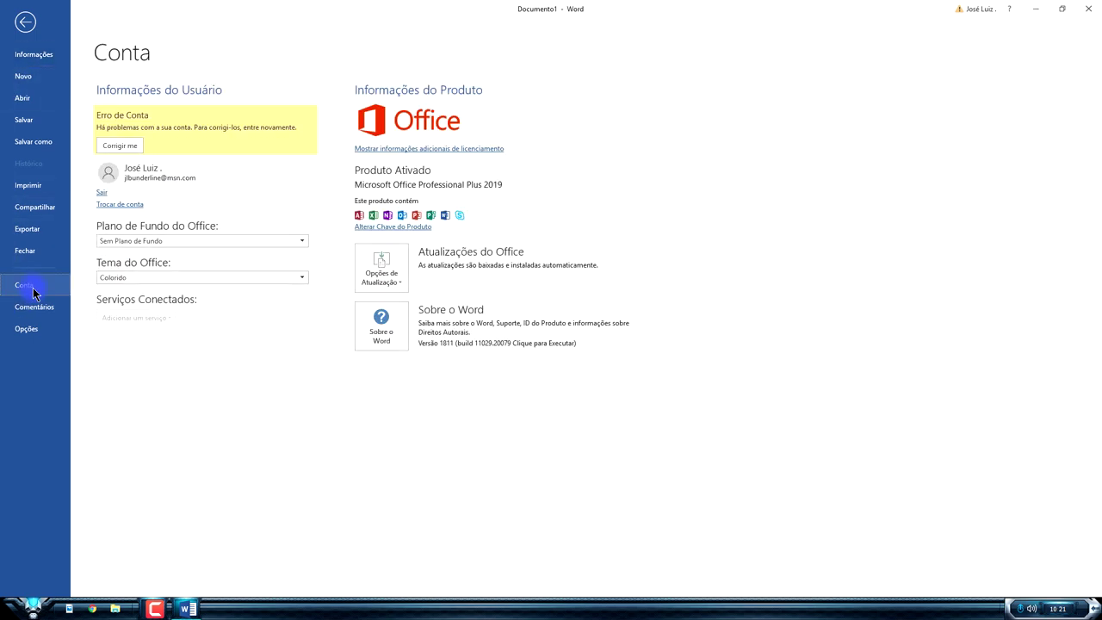